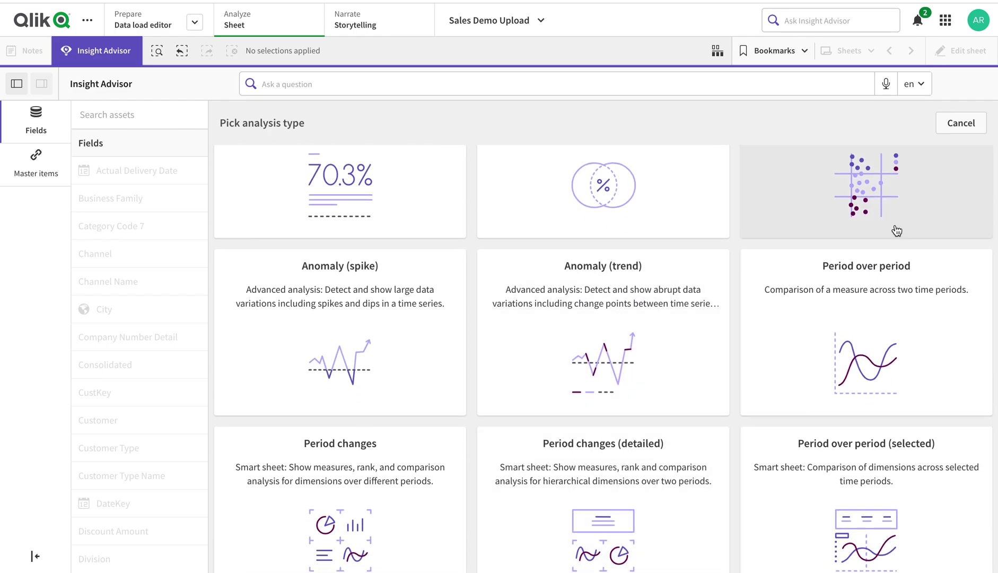
Start a Period over period analysis and list the available master items.
scroll(916, 317, "down", 1)
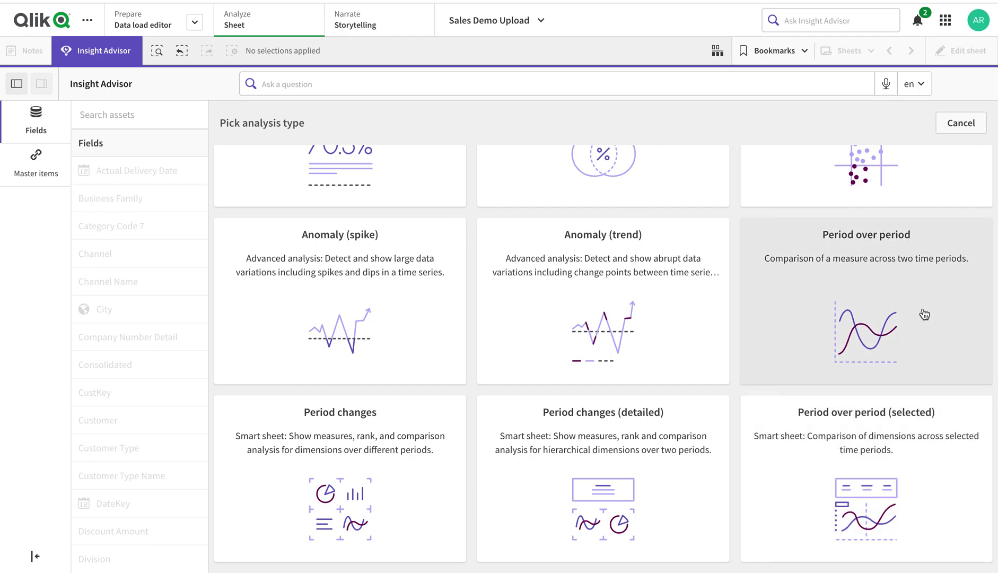
left_click(906, 282)
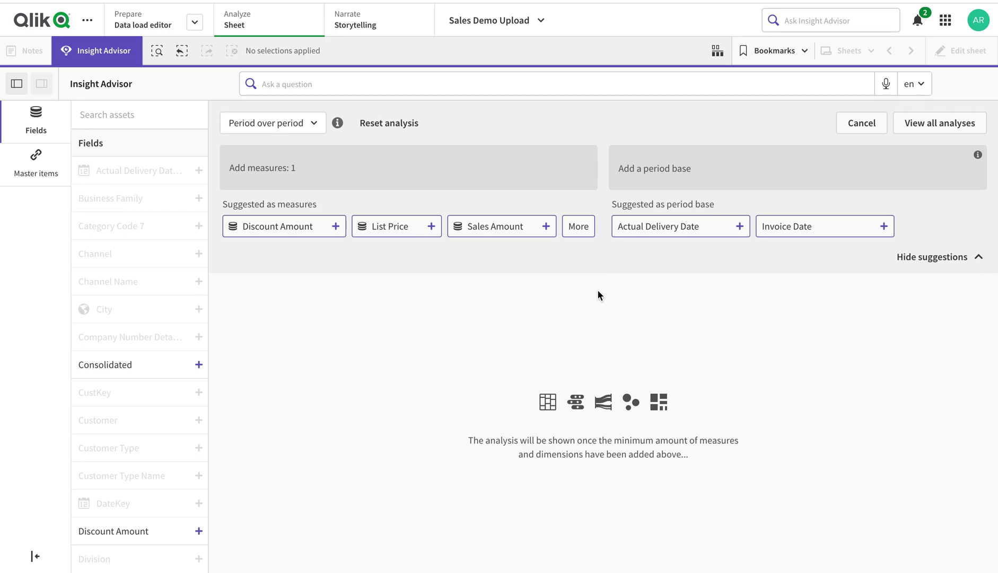
left_click(60, 173)
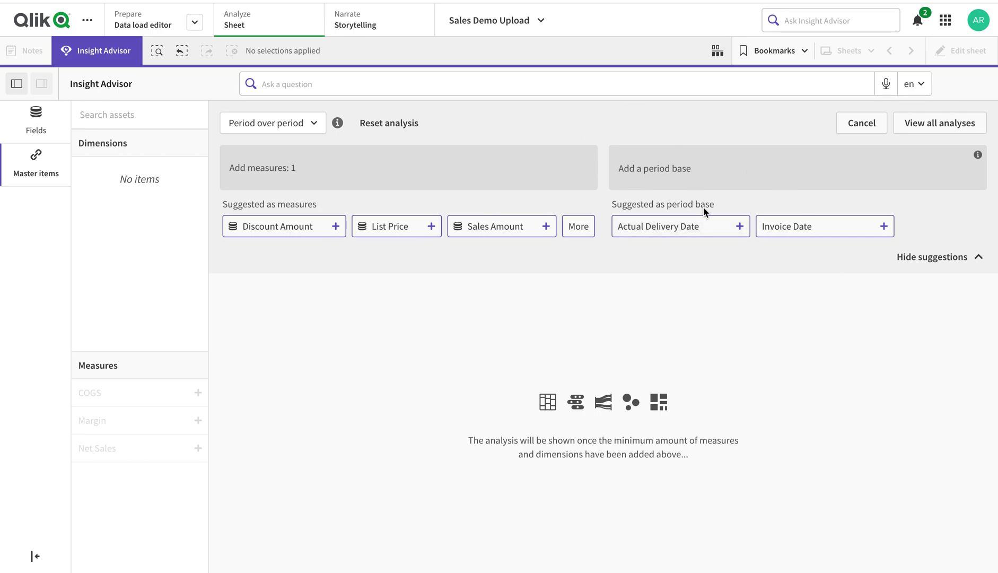
Examine the autoCalendar block at the end of the load script's auto-generated section.
left_click(153, 25)
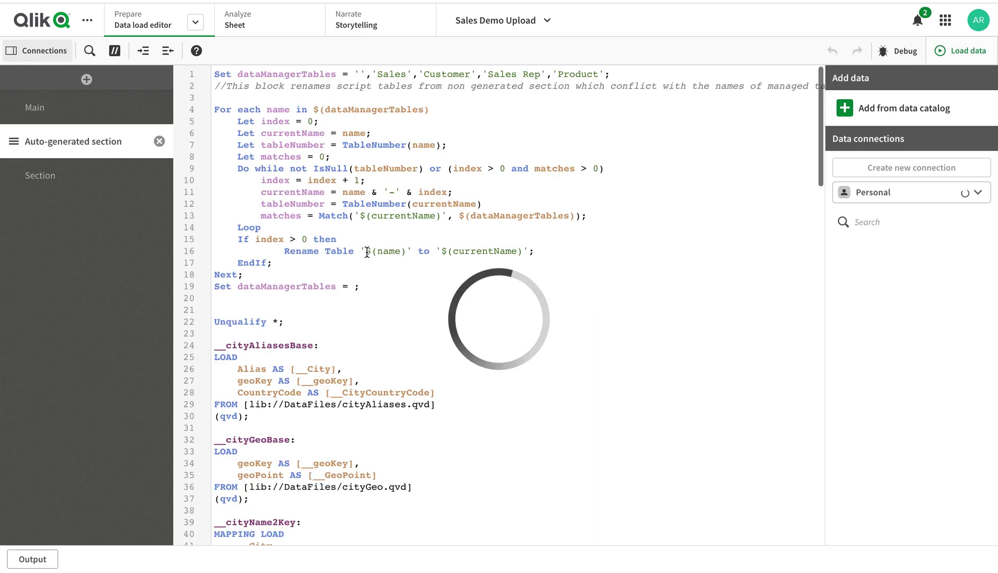
scroll(418, 389, "down", 8)
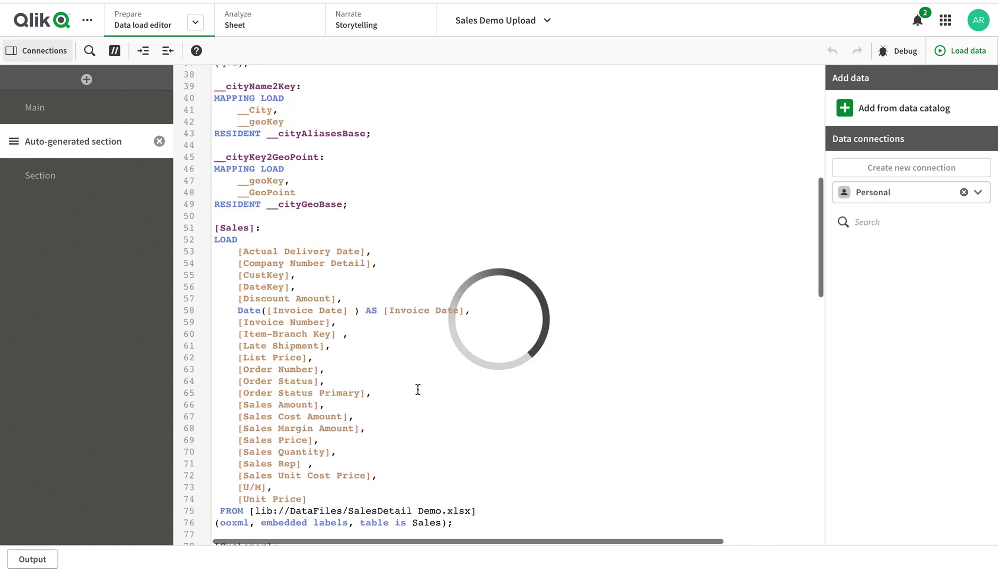
scroll(418, 389, "down", 15)
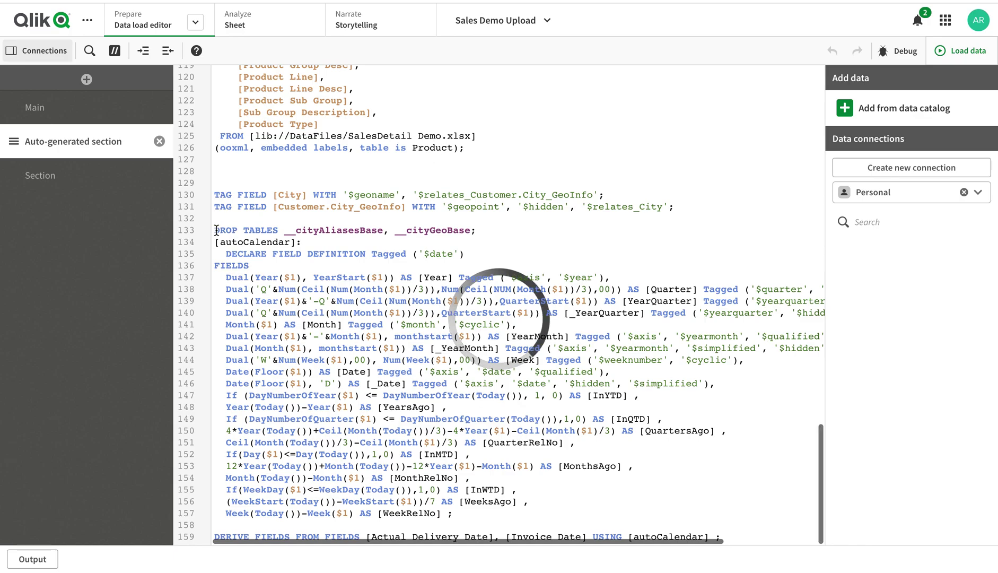
left_click_drag(216, 230, 534, 557)
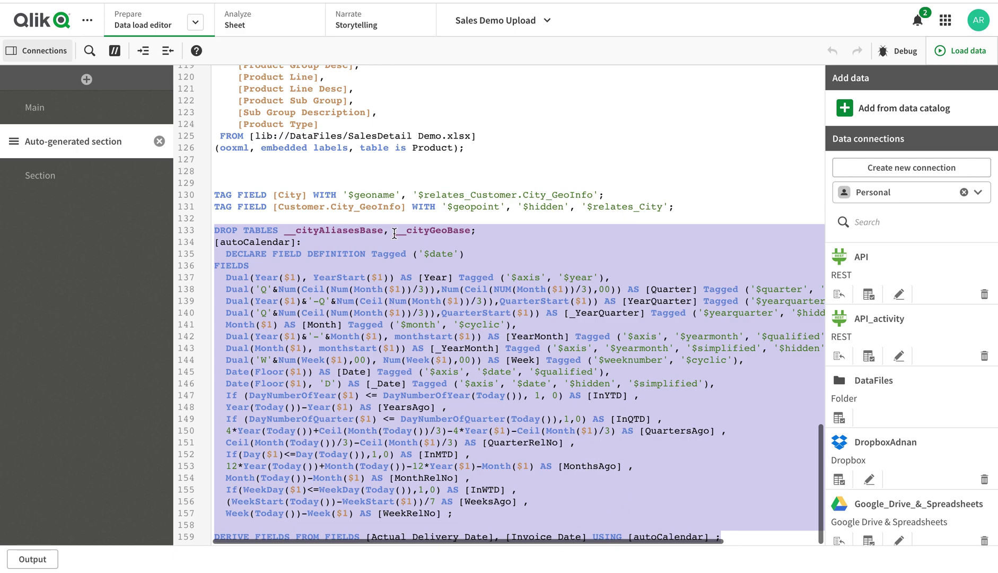
Return to the sheet's Insight Advisor and start a Period over period analysis from the full list of analysis types.
left_click(231, 27)
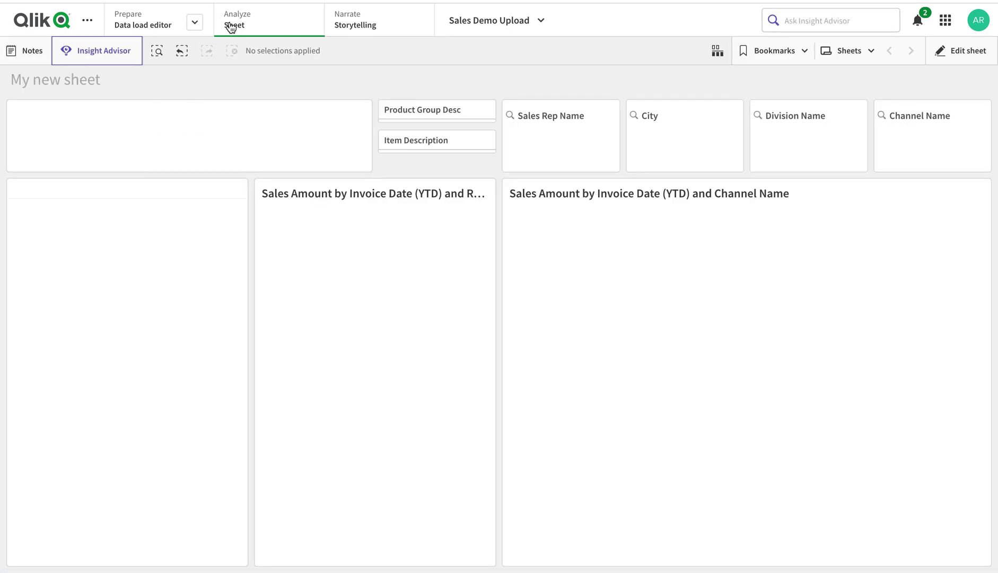
left_click(127, 53)
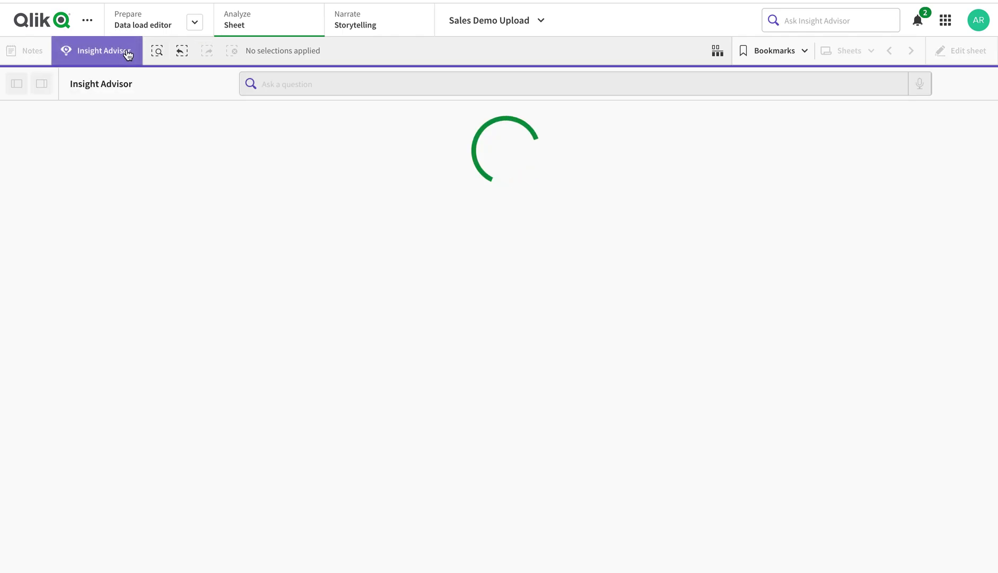
scroll(739, 520, "down", 3)
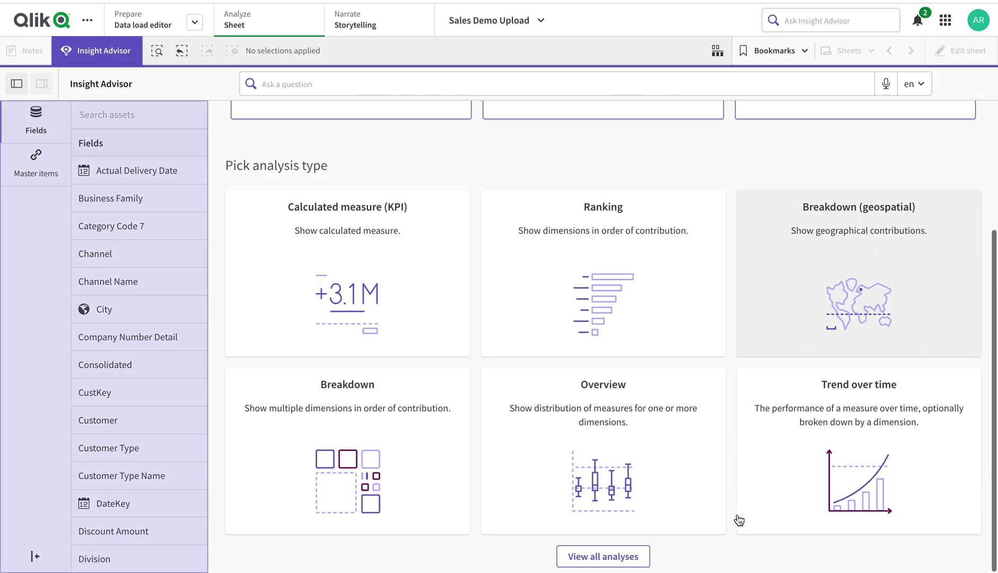
left_click(632, 557)
scroll(674, 429, "down", 10)
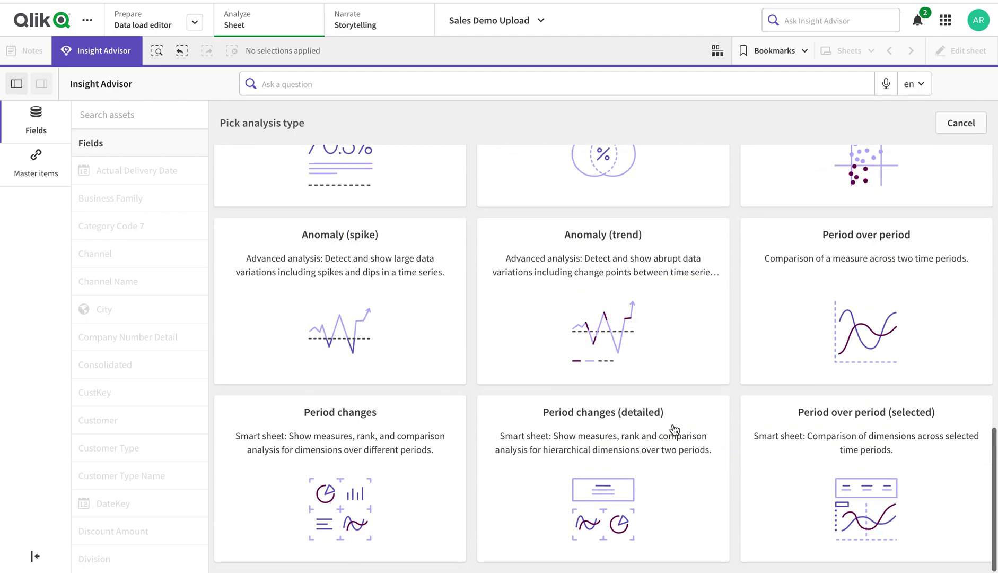
left_click(846, 329)
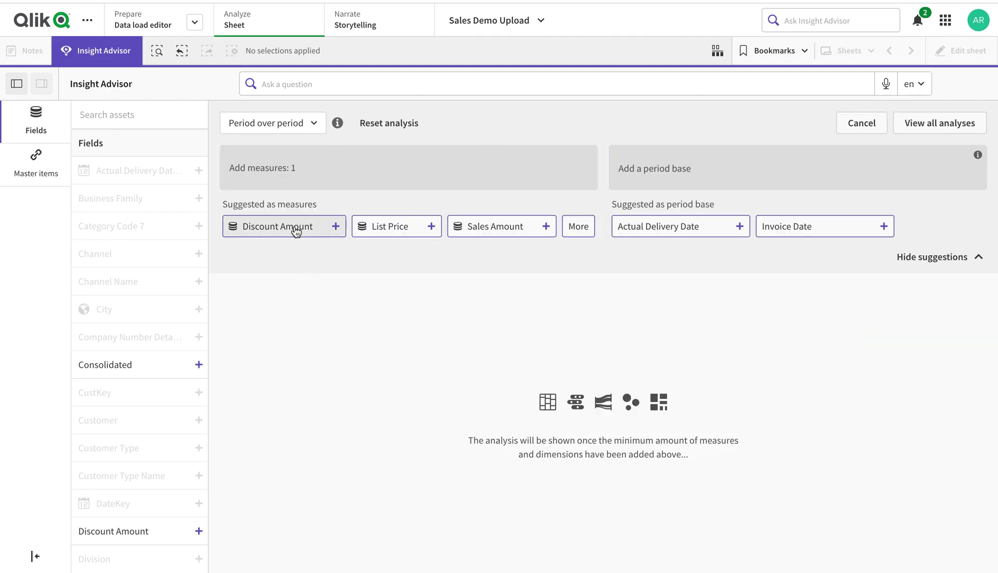
Add Sales Amount as the measure and Invoice Date as the period base, and extend the chart view to the whole month.
left_click(469, 226)
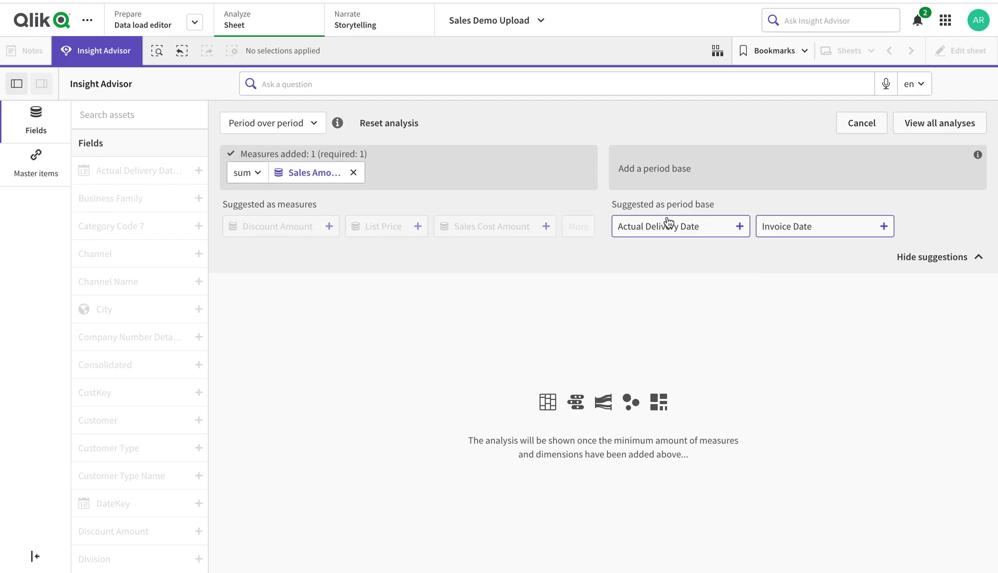
left_click(809, 225)
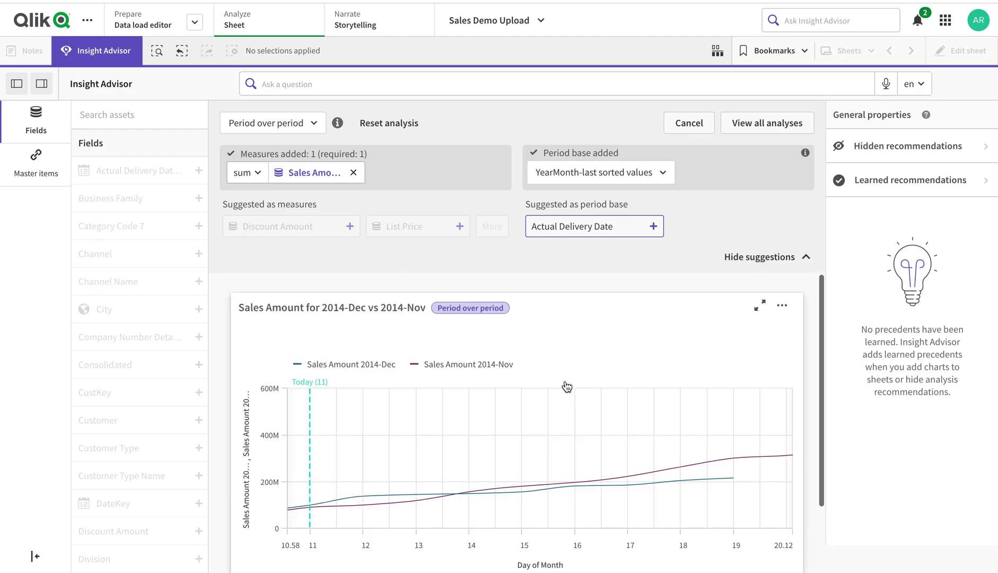
scroll(566, 386, "down", 1)
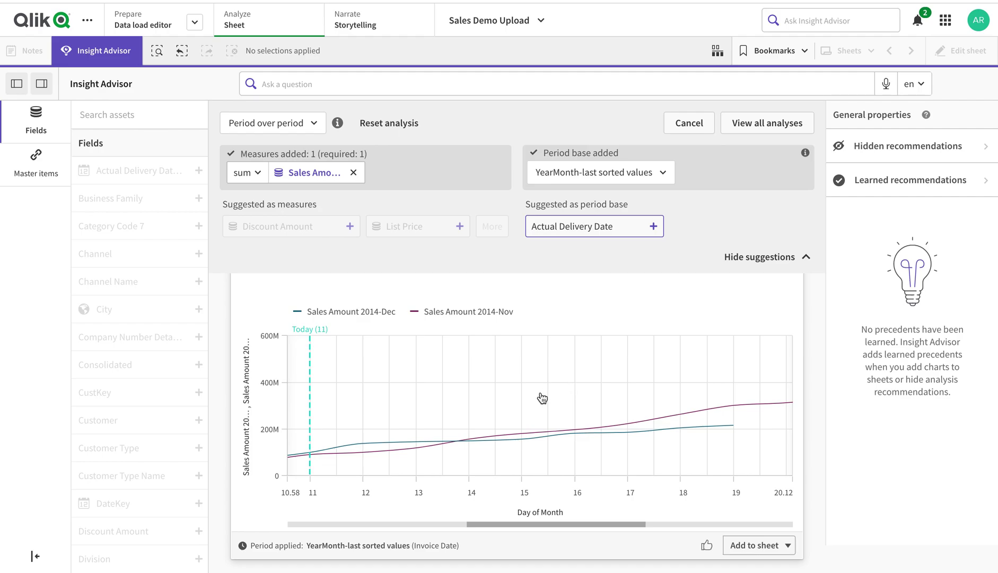
left_click(429, 528)
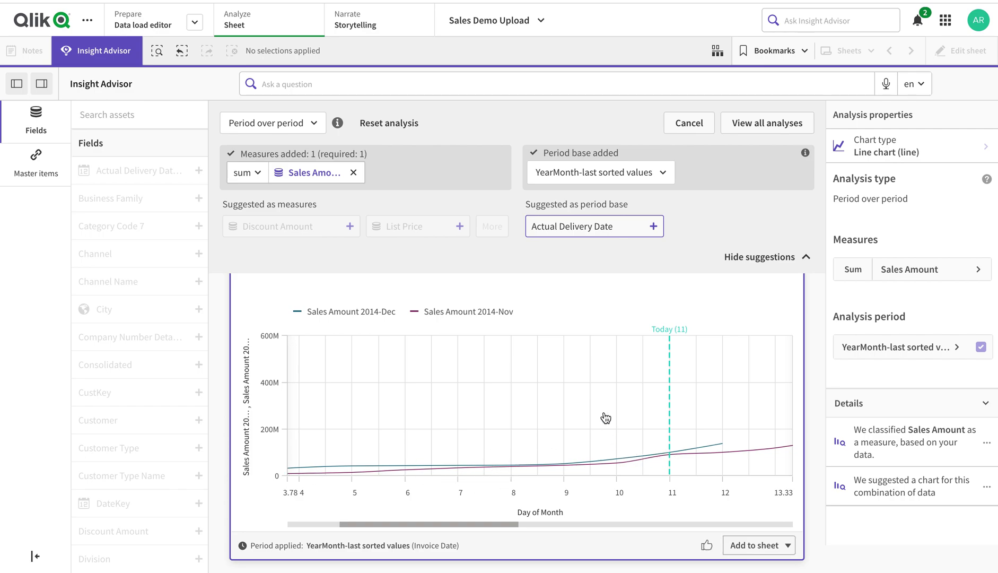
scroll(606, 418, "down", 3)
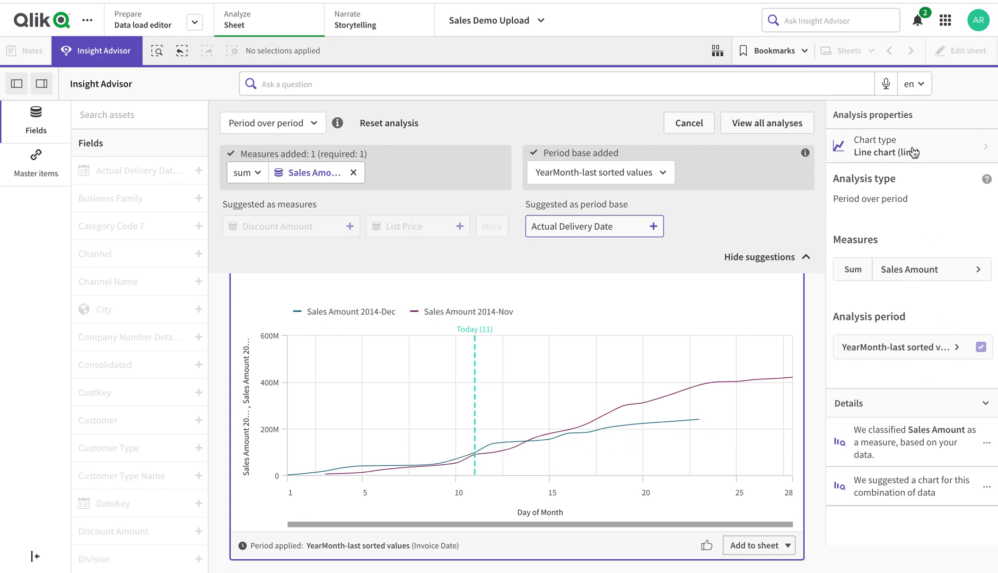
Change the chart's analysis period to YearQuarter-last sorted values with 2014-Q2 as the period.
left_click(925, 270)
left_click(924, 270)
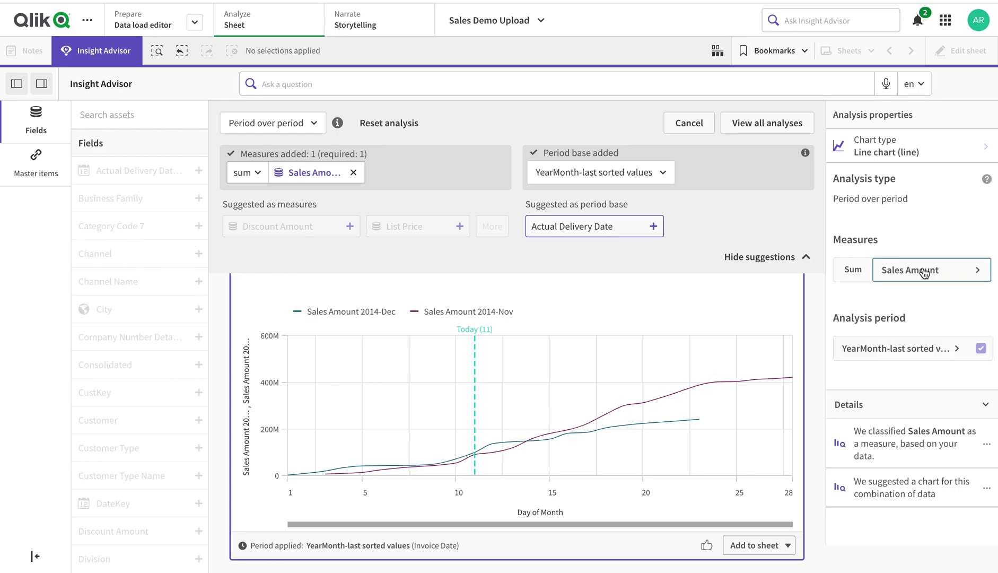
left_click(910, 360)
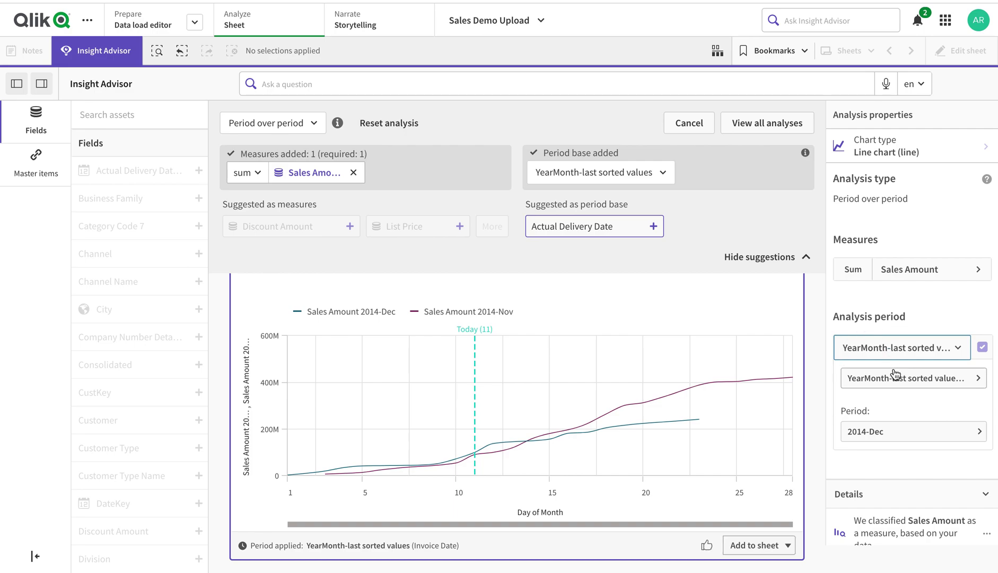
left_click(892, 388)
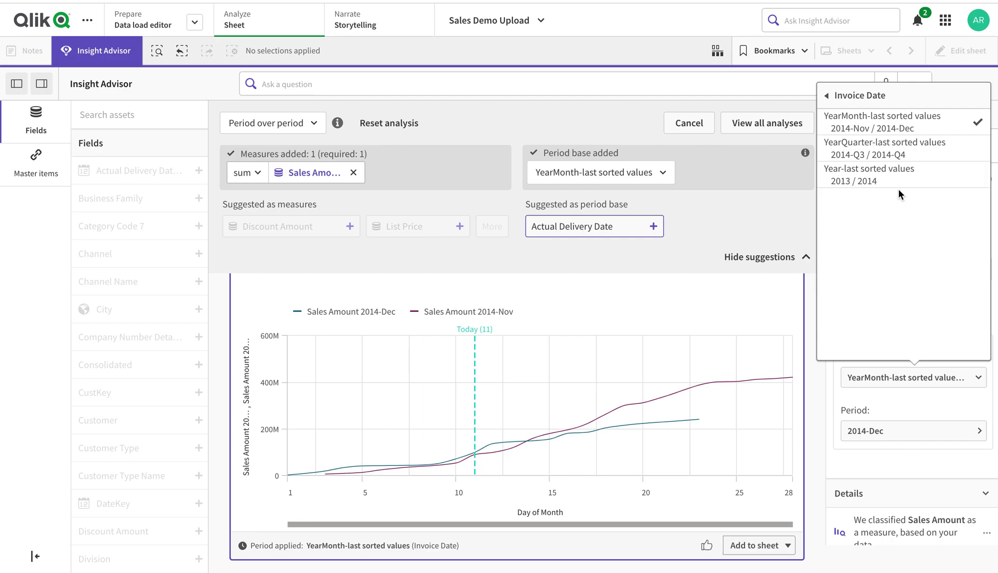
left_click(897, 160)
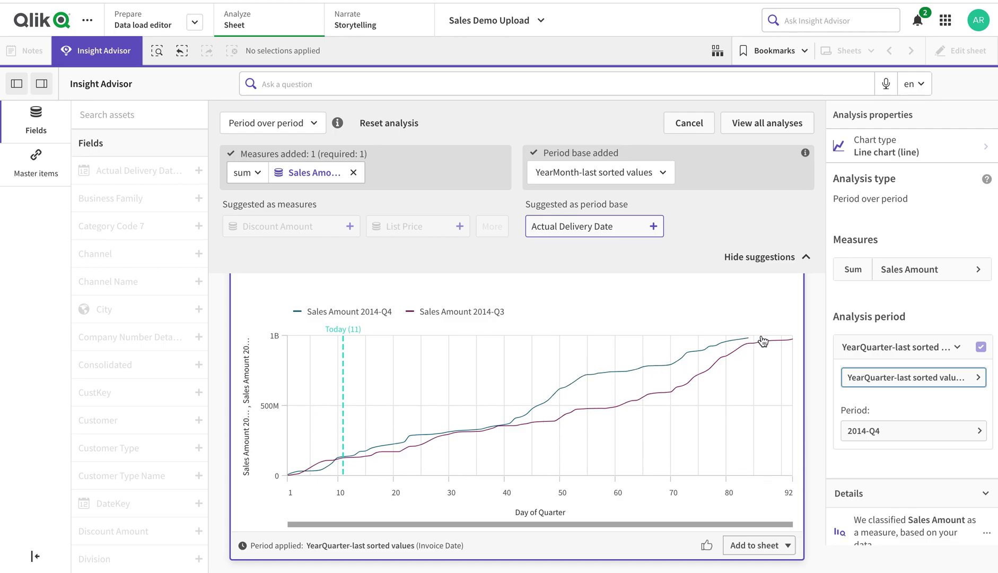
left_click(904, 431)
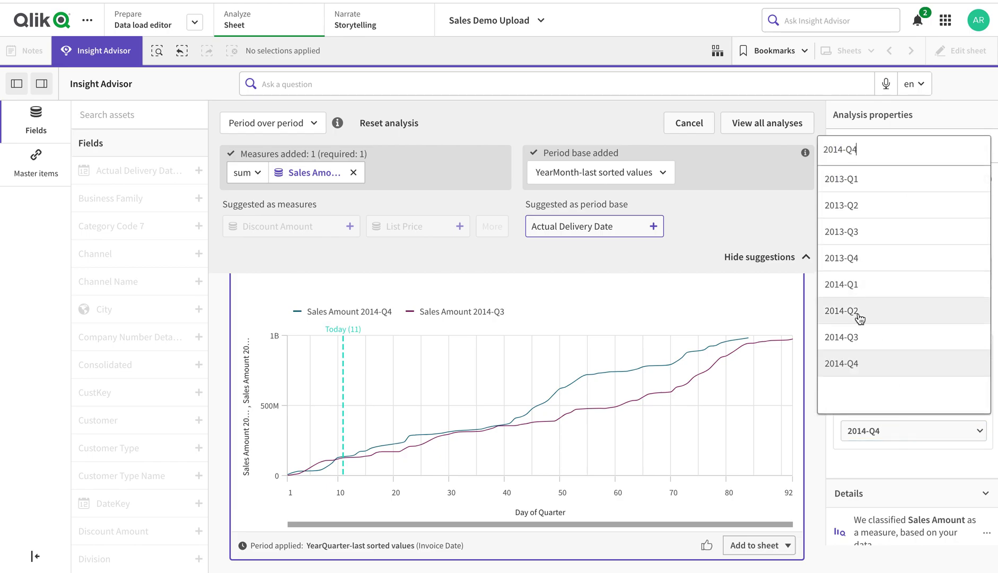
left_click(858, 314)
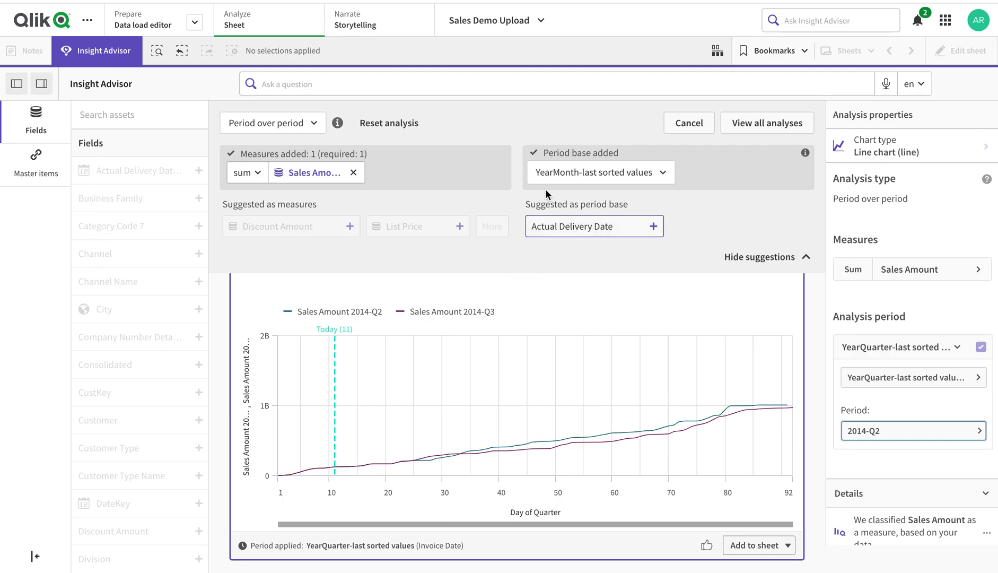
Switch the analysis type to Period changes.
left_click(321, 129)
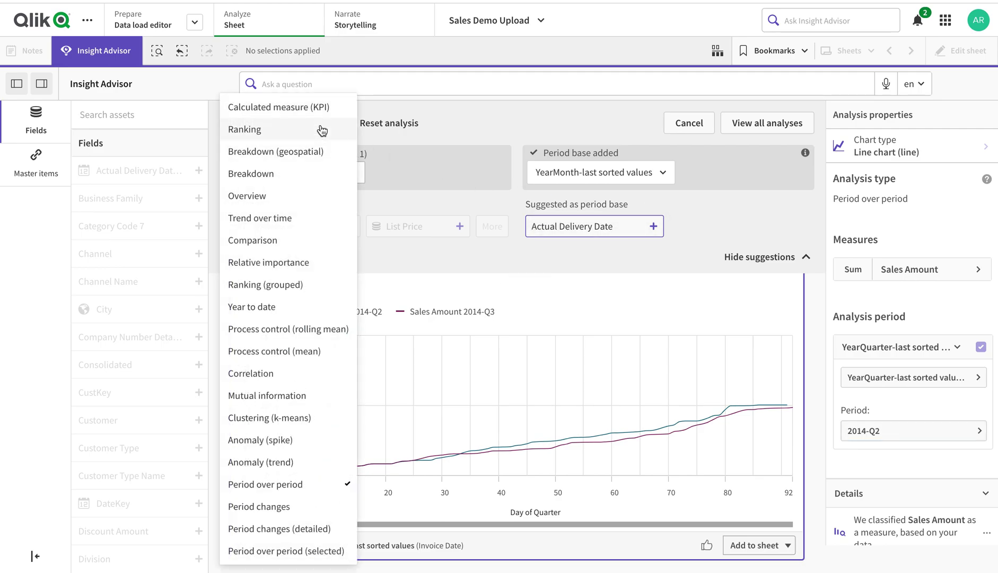
left_click(321, 129)
left_click(274, 131)
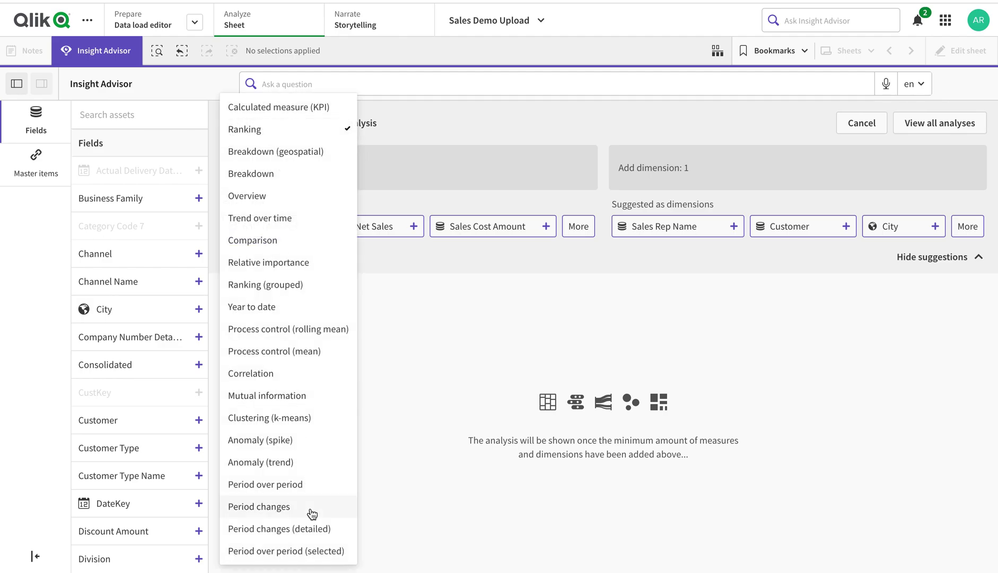
left_click(289, 511)
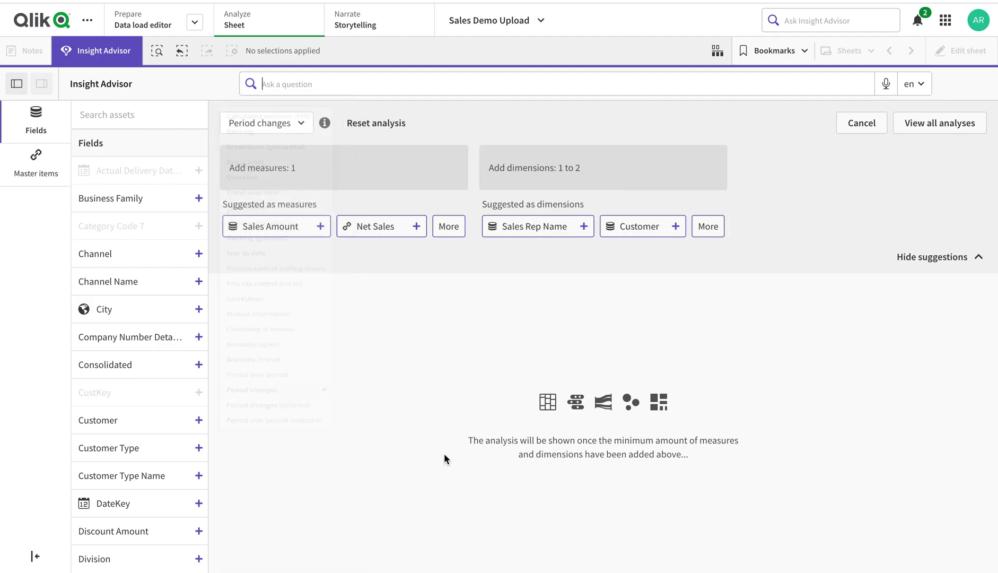
Add Sales Amount as the measure, Invoice Date as the period base and Product Group Desc as the dimension.
mouse_move(978, 157)
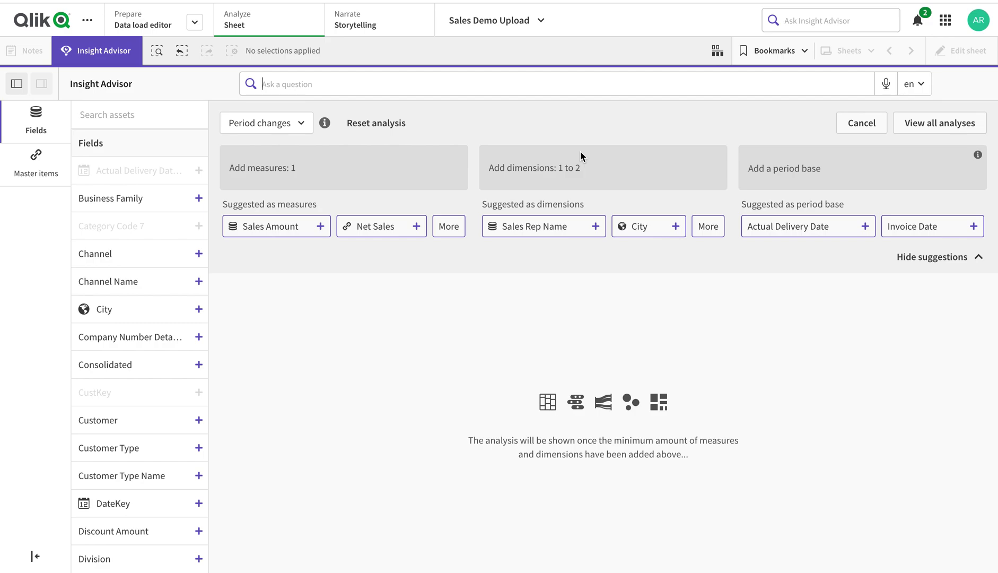
left_click(236, 226)
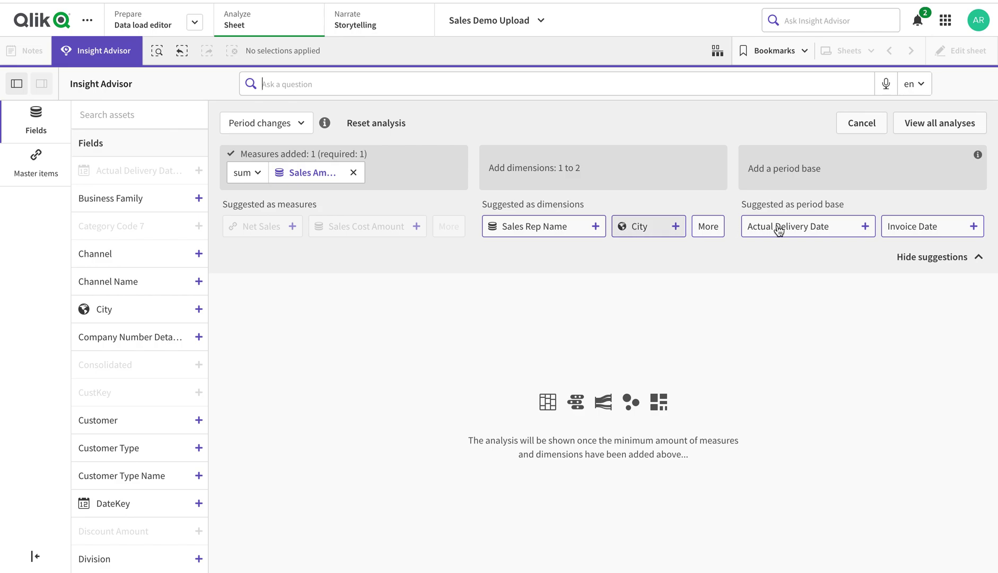
left_click(917, 237)
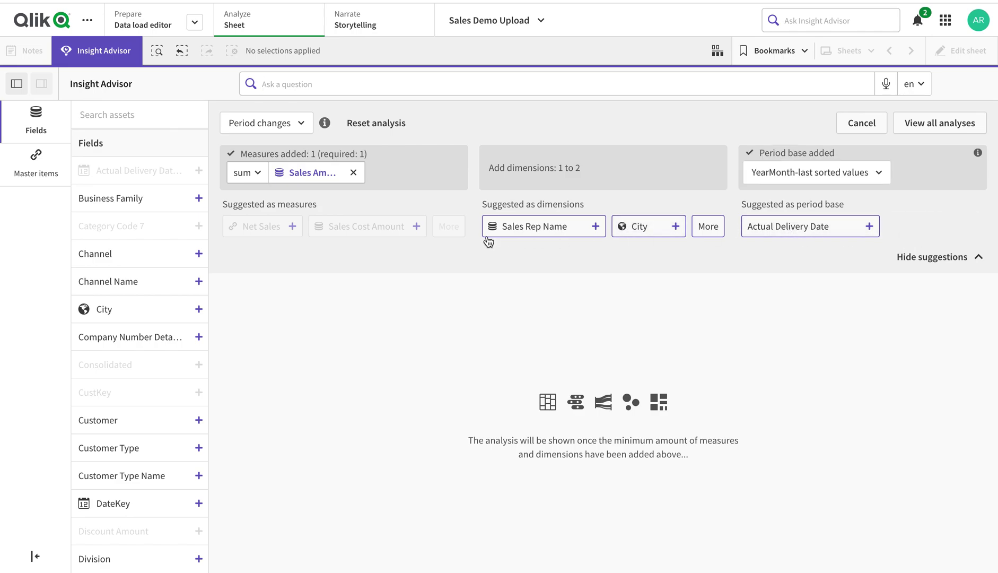
left_click(705, 228)
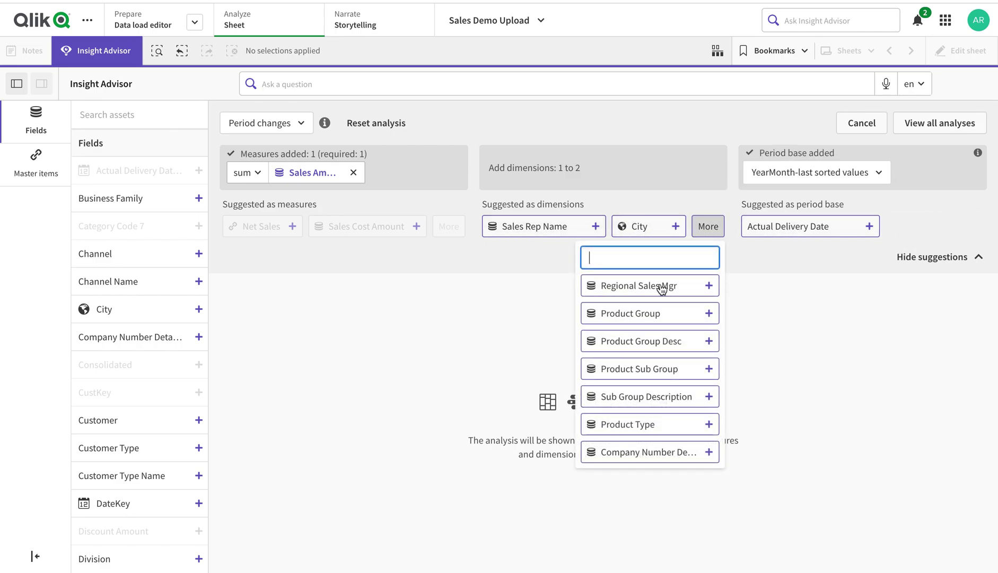
left_click(645, 340)
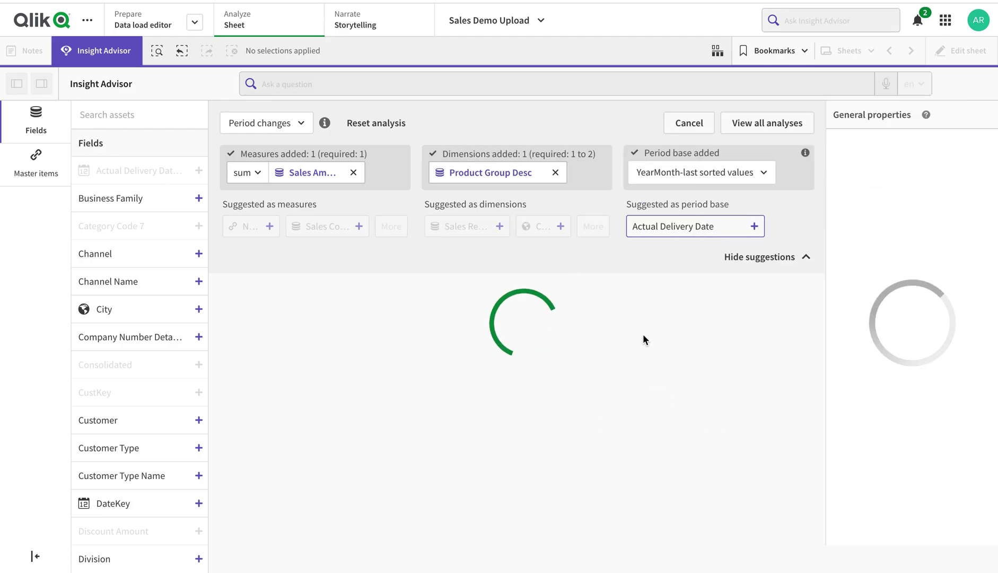
Open the Period changes analysis of Sales Amount by Product Group Desc and examine its Sales Amount delta.
scroll(688, 478, "down", 3)
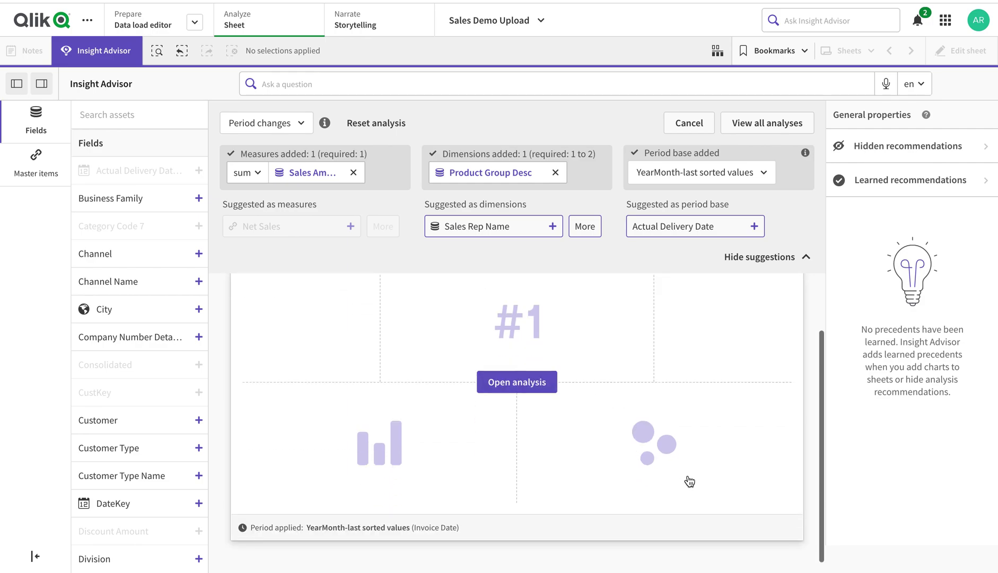
scroll(688, 481, "up", 3)
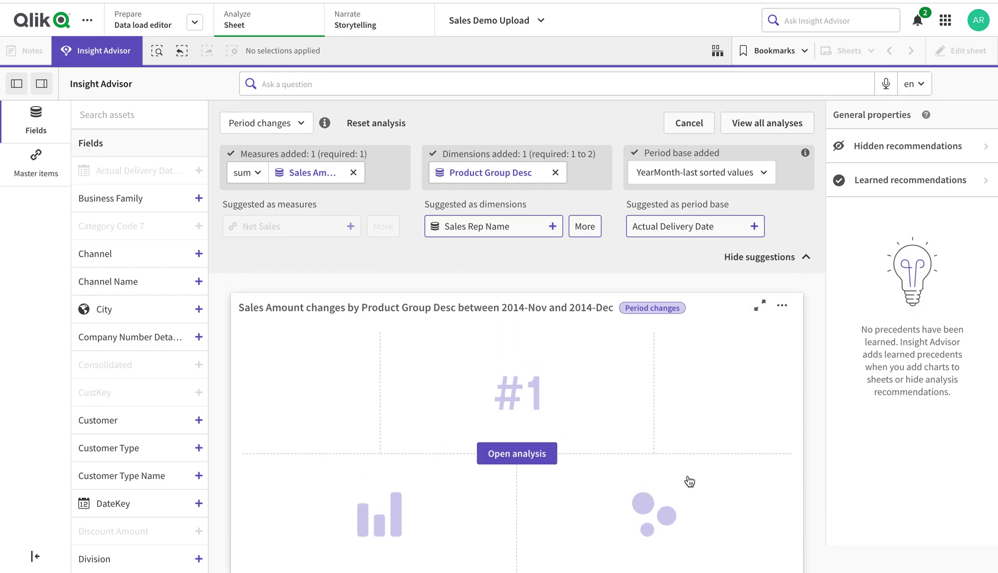
left_click(560, 453)
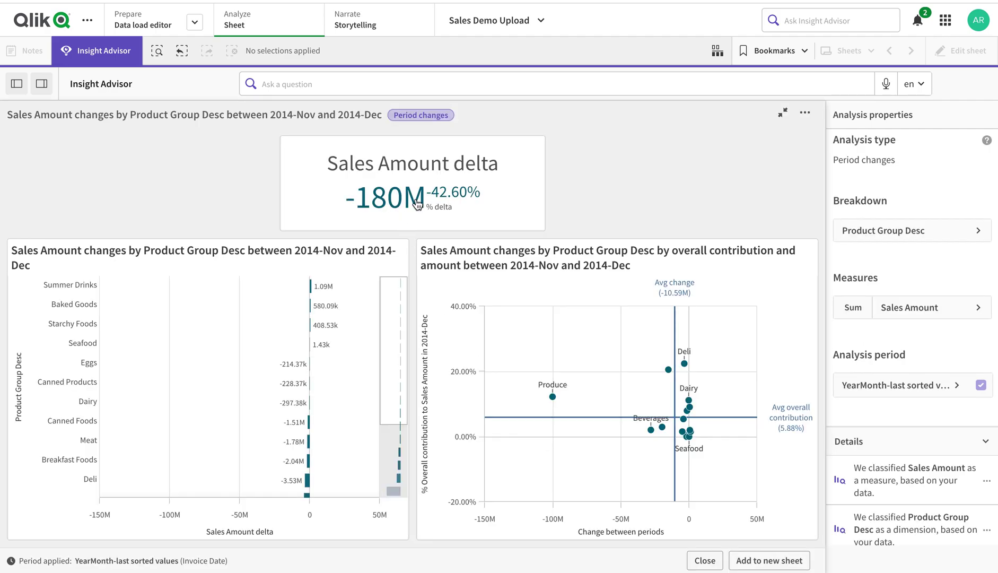
mouse_move(419, 205)
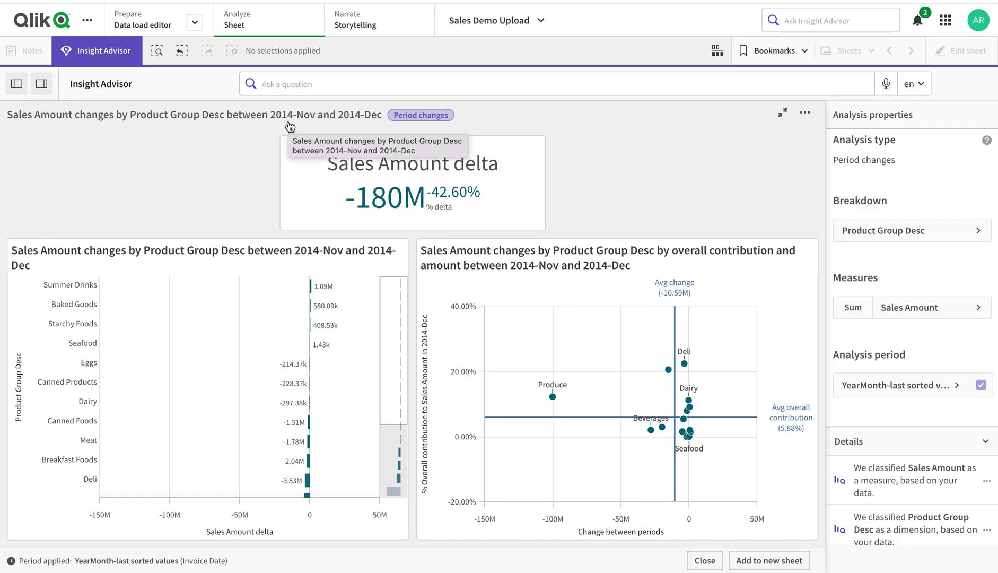
Examine the Sales Amount delta, the full product group bar chart, and the Produce, Deli and Beverages points in the contribution scatter plot.
mouse_move(371, 209)
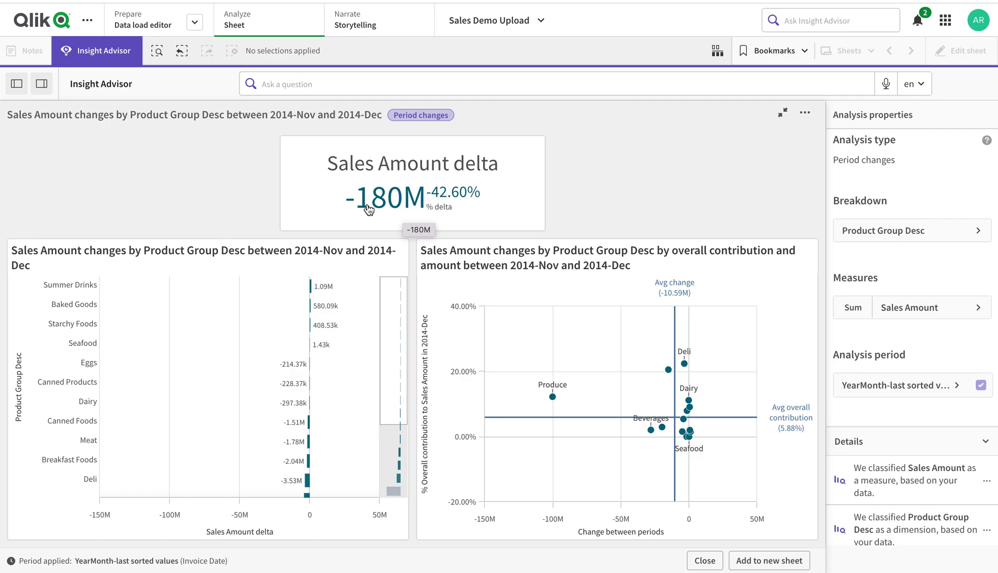
mouse_move(450, 204)
left_click_drag(389, 368, 390, 457)
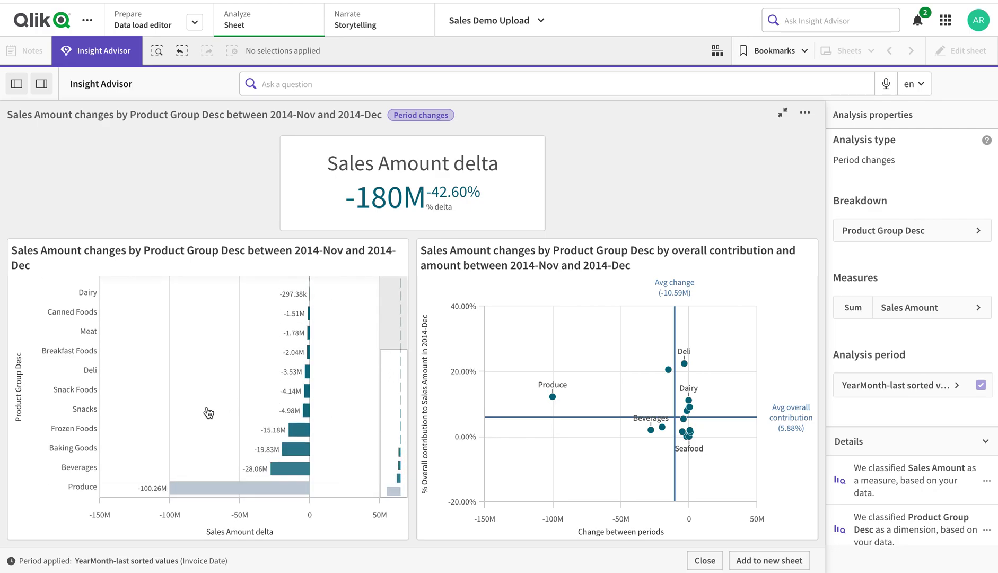
scroll(209, 413, "up", 3)
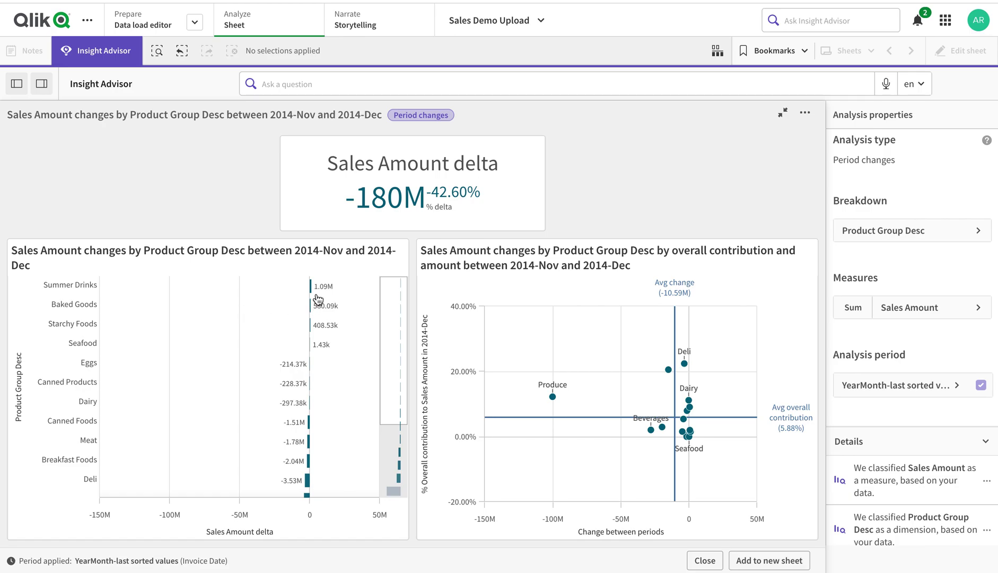
scroll(319, 336, "down", 3)
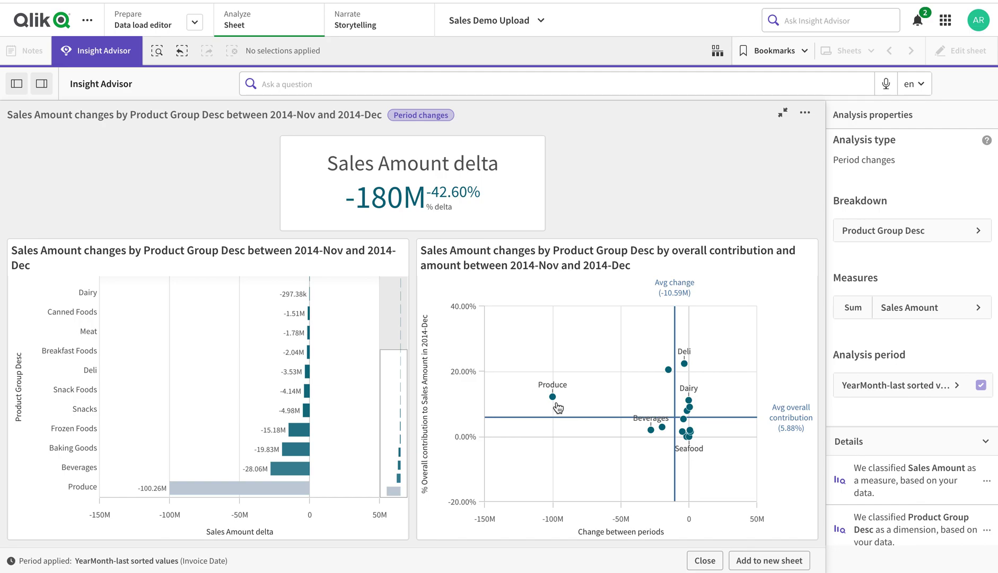
mouse_move(555, 404)
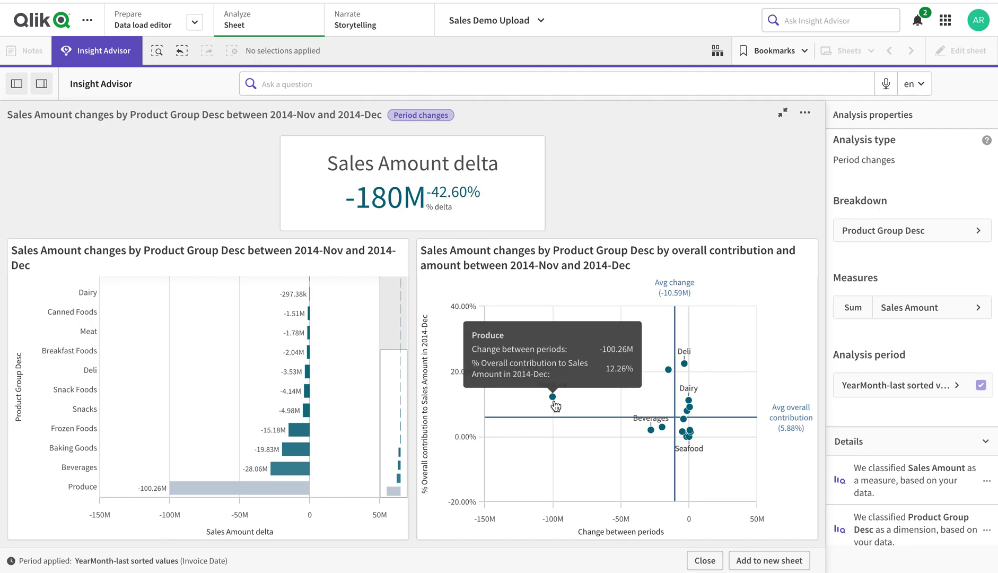
mouse_move(687, 368)
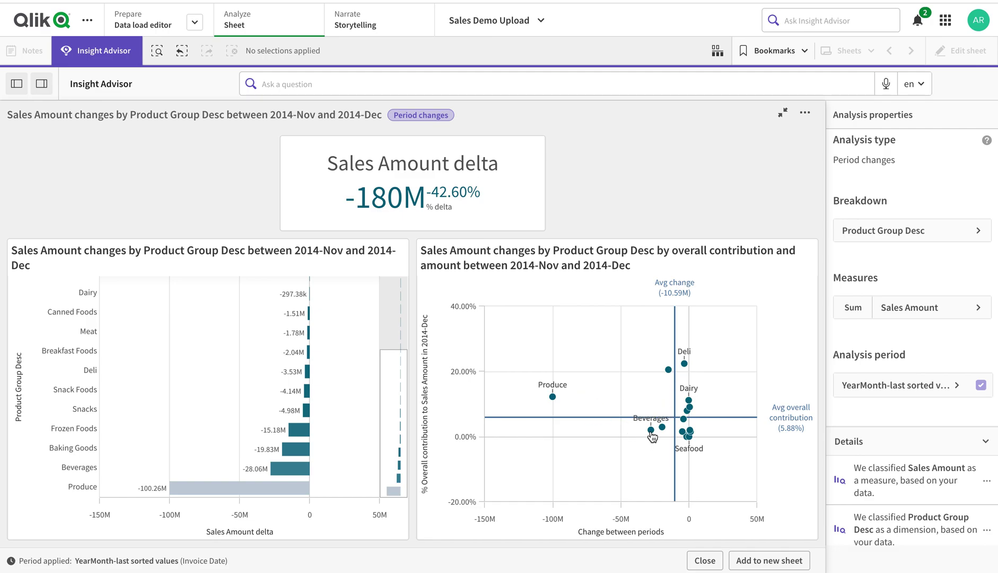
mouse_move(652, 436)
Add City as a second dimension and open the updated Period changes analysis to examine its product-city charts.
left_click(782, 113)
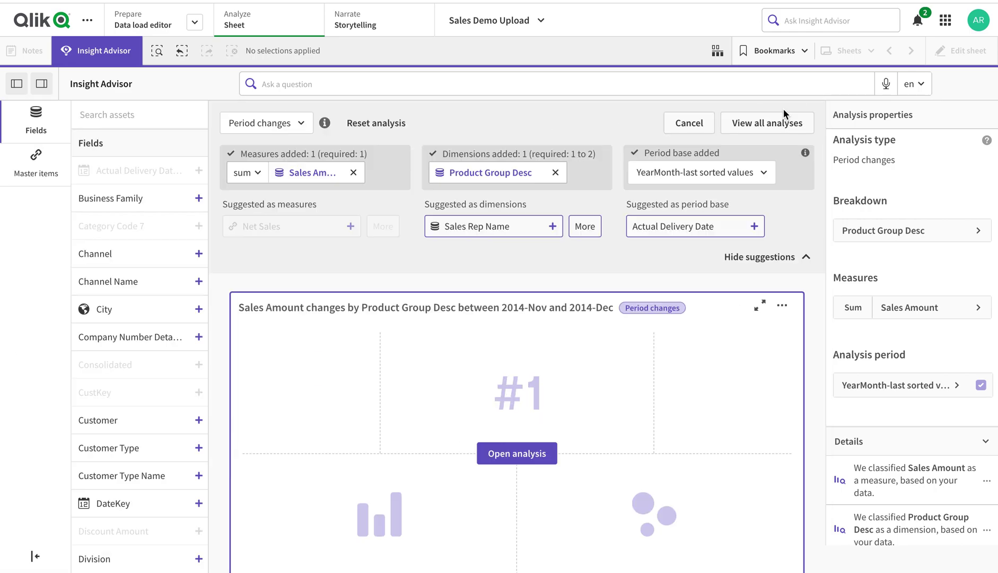
left_click(583, 227)
left_click(522, 286)
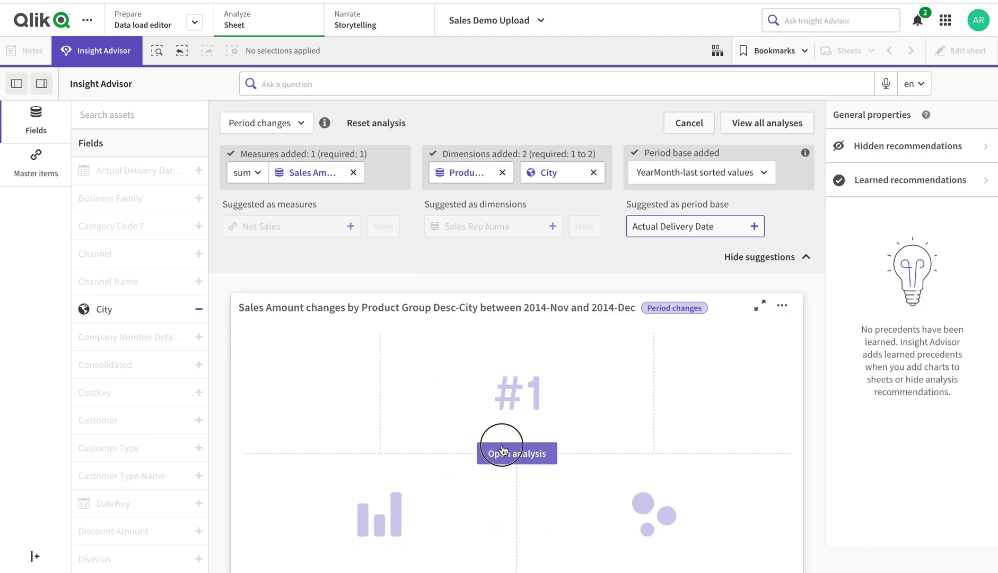
left_click(502, 453)
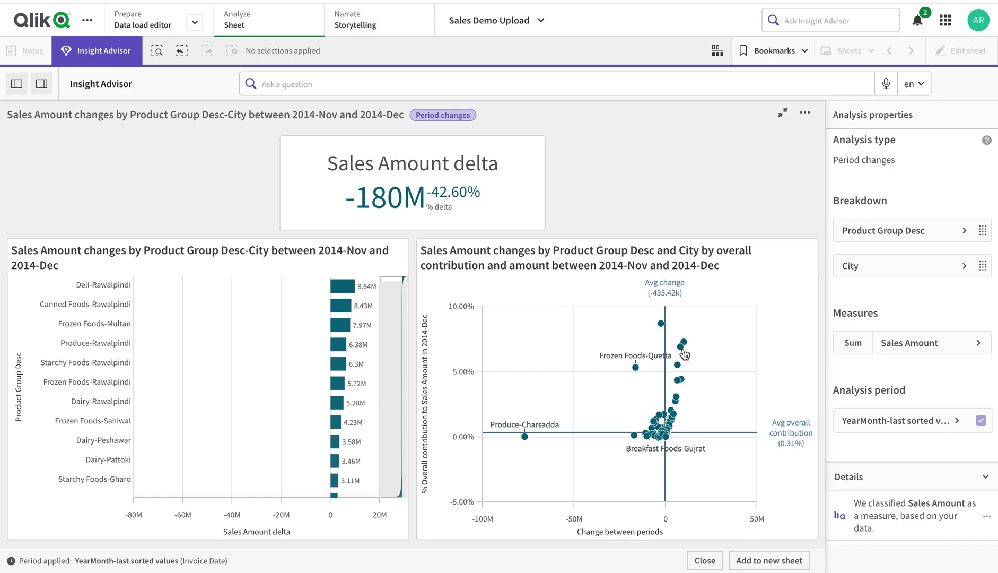
mouse_move(685, 344)
mouse_move(93, 292)
mouse_move(123, 413)
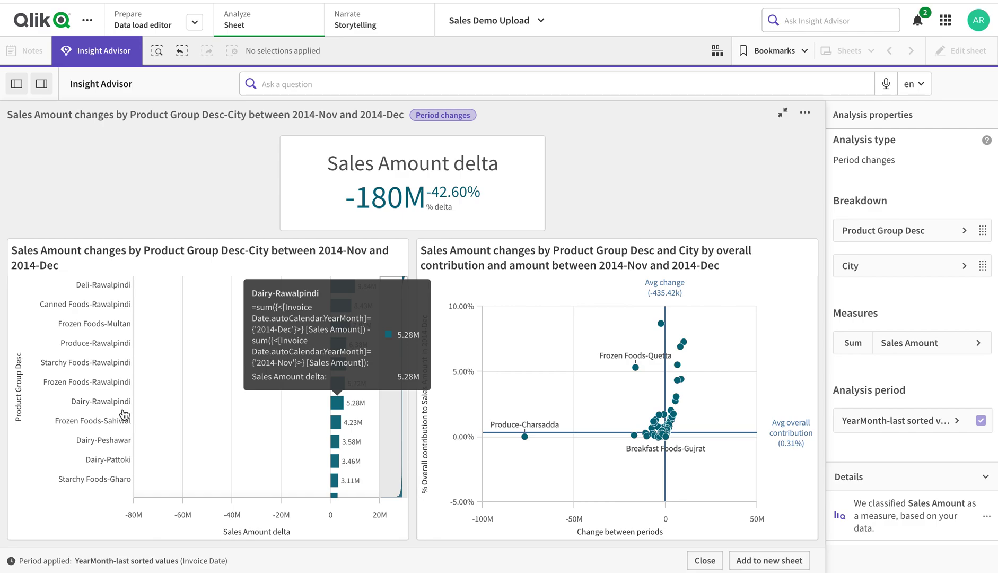
Set Period 1 of the YearMonth-last sorted values analysis period to 2013-Jun.
left_click(888, 422)
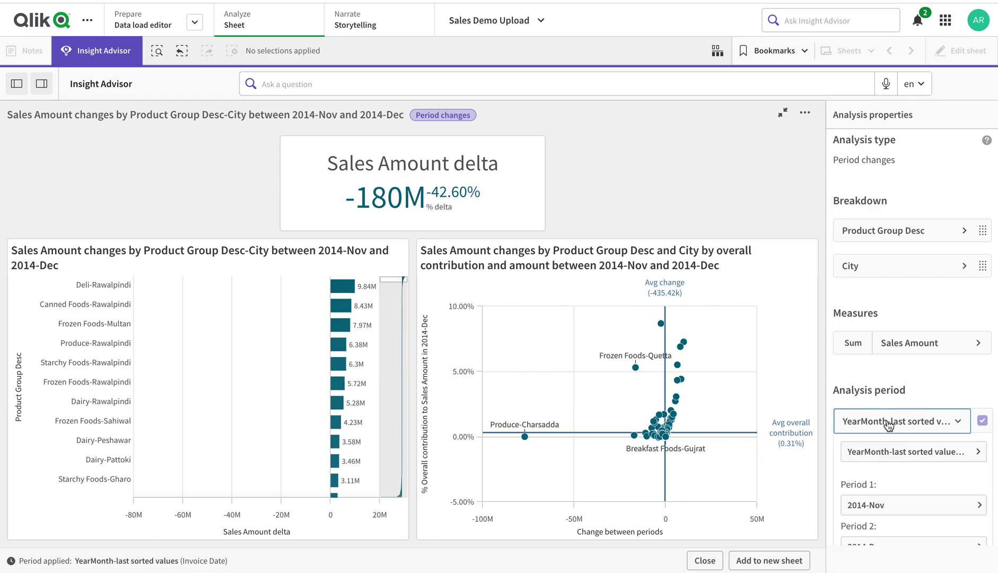
scroll(888, 451, "down", 1)
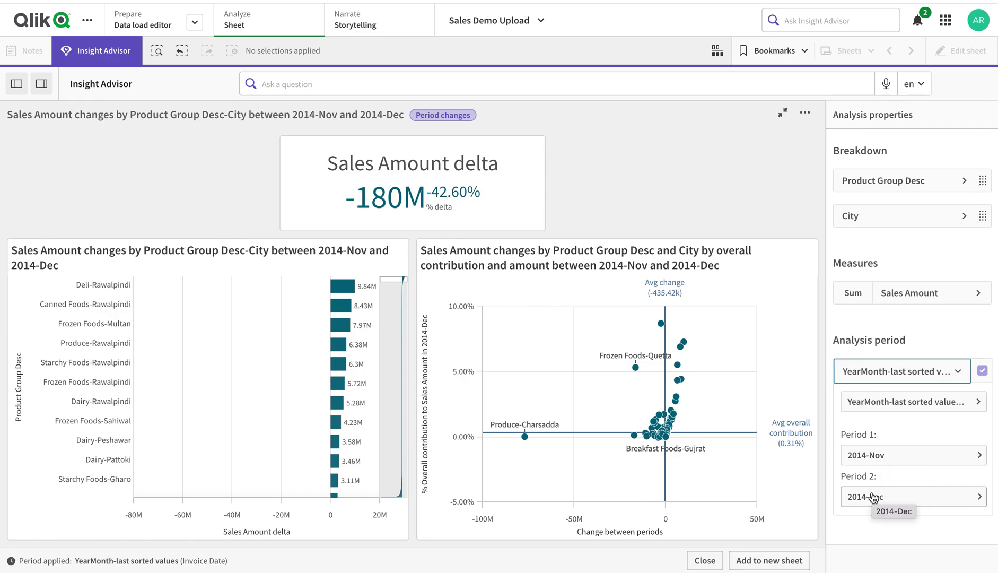
left_click(873, 455)
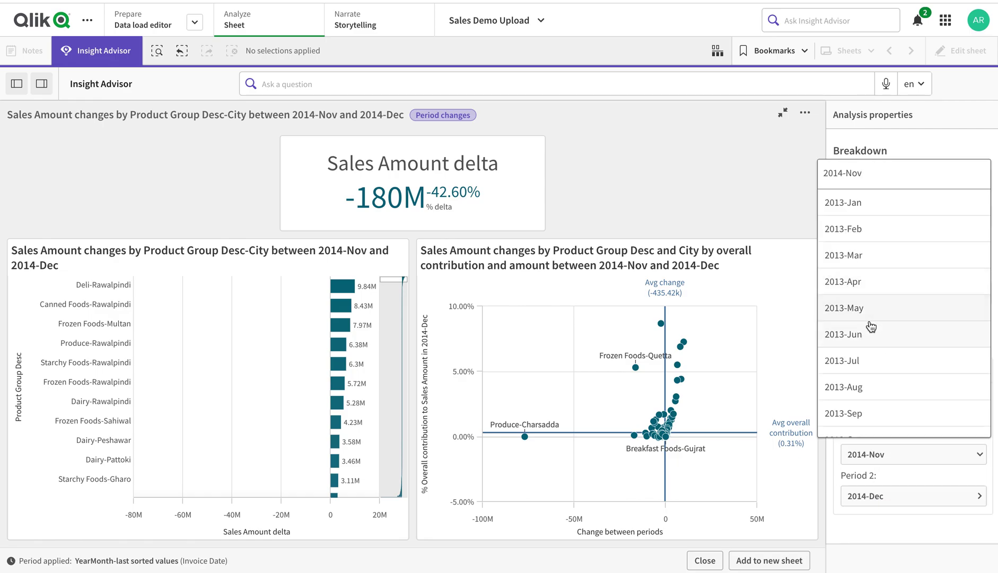
left_click(871, 334)
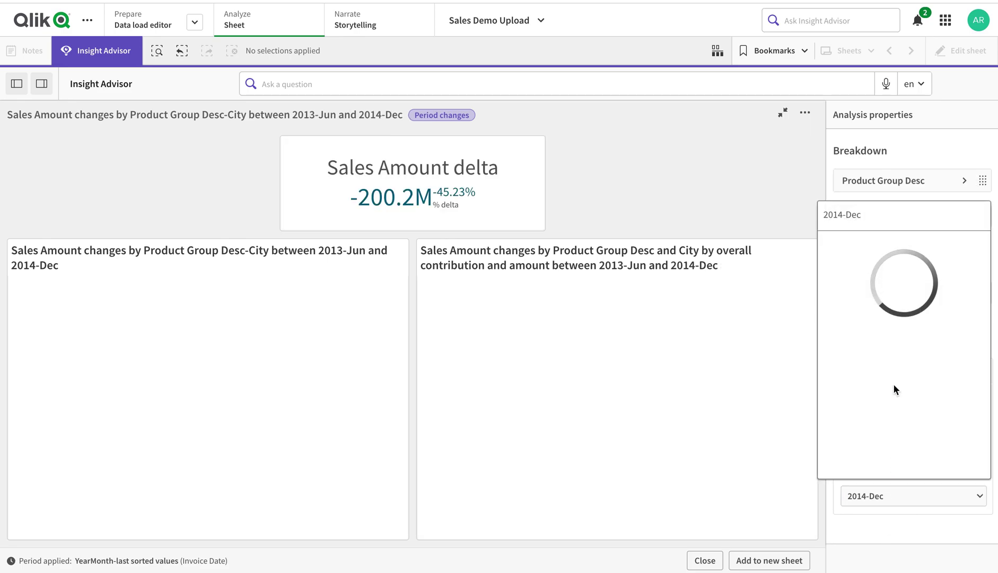
Try 2013-Jun and 2014-Jul as Period 2 of the analysis period.
left_click(886, 376)
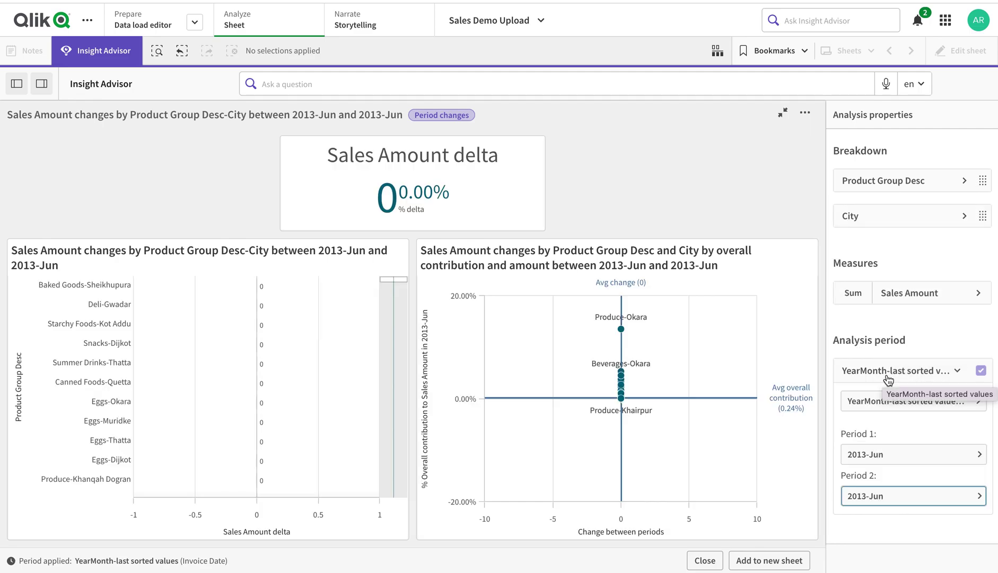
left_click(894, 451)
left_click(896, 496)
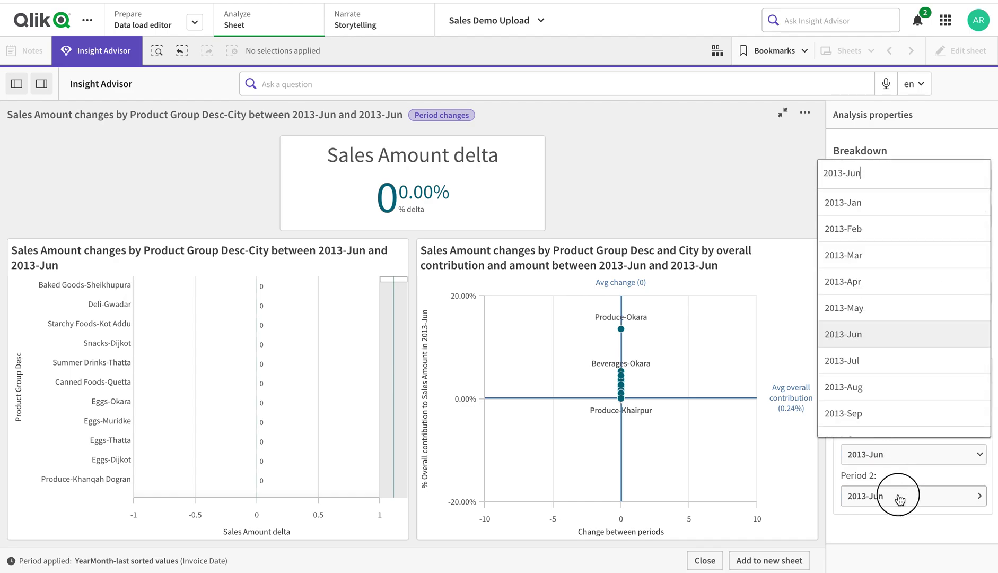
scroll(883, 386, "down", 8)
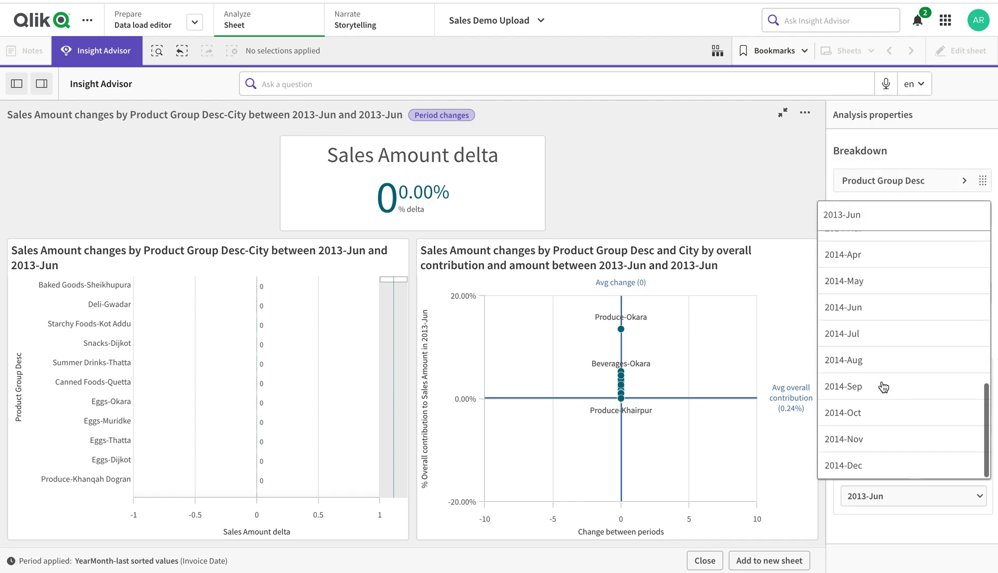
left_click(863, 334)
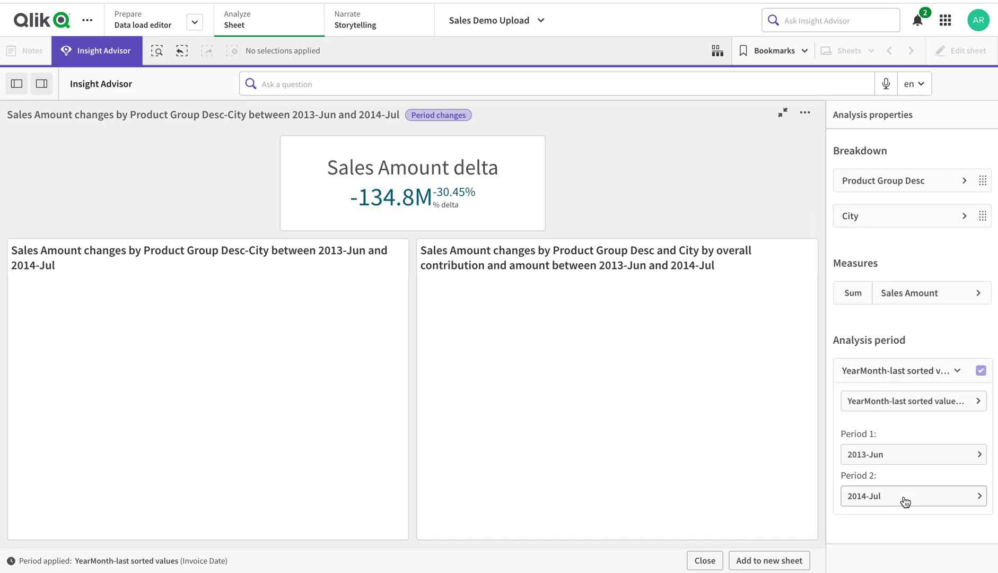
Set Period 2 of the analysis period to 2014-Jun.
left_click(904, 496)
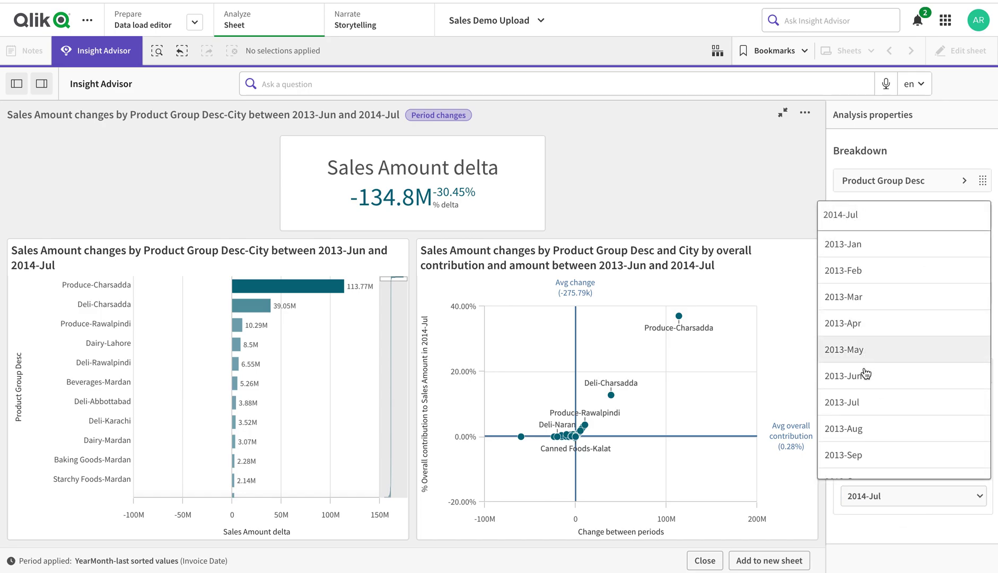
scroll(867, 389, "down", 8)
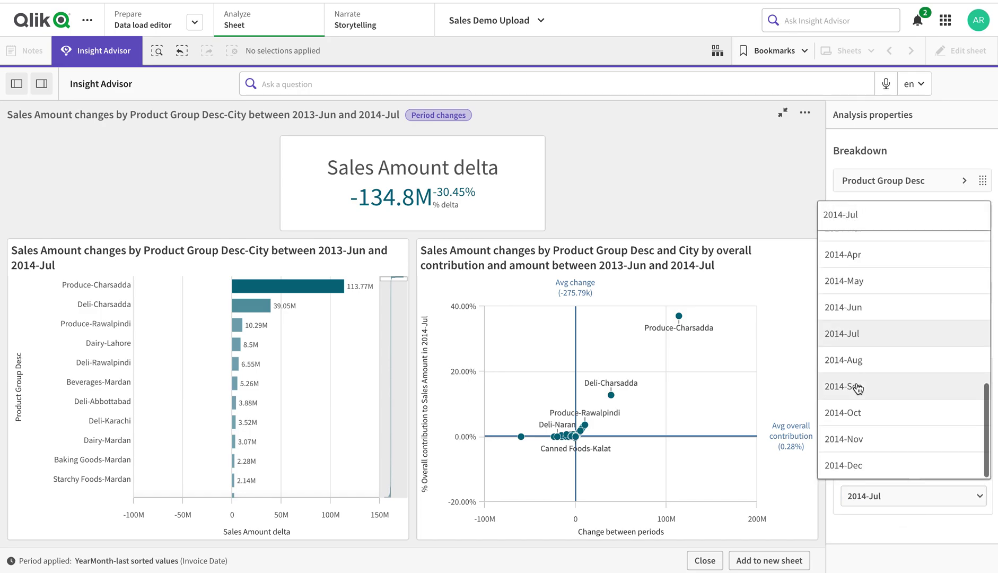
left_click(861, 319)
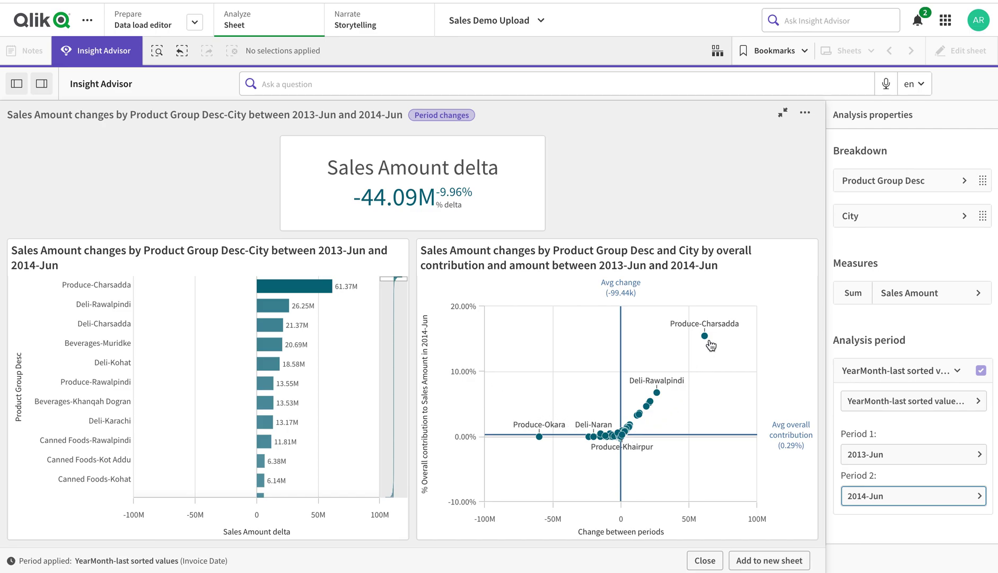
Examine the Produce-Charsadda and Produce-Okara points in the scatter plot and review the analysis periods available for Invoice Date.
mouse_move(707, 341)
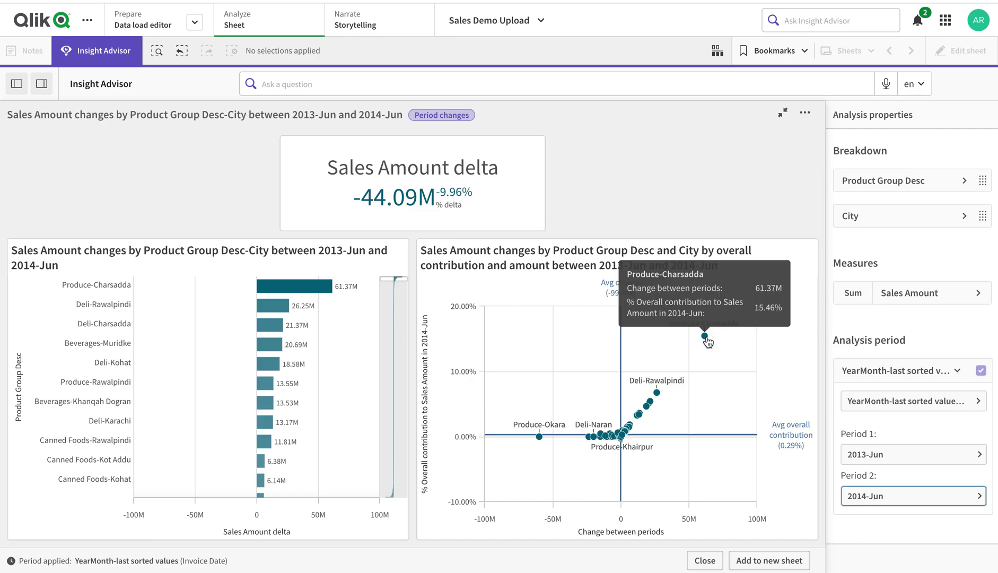
mouse_move(540, 442)
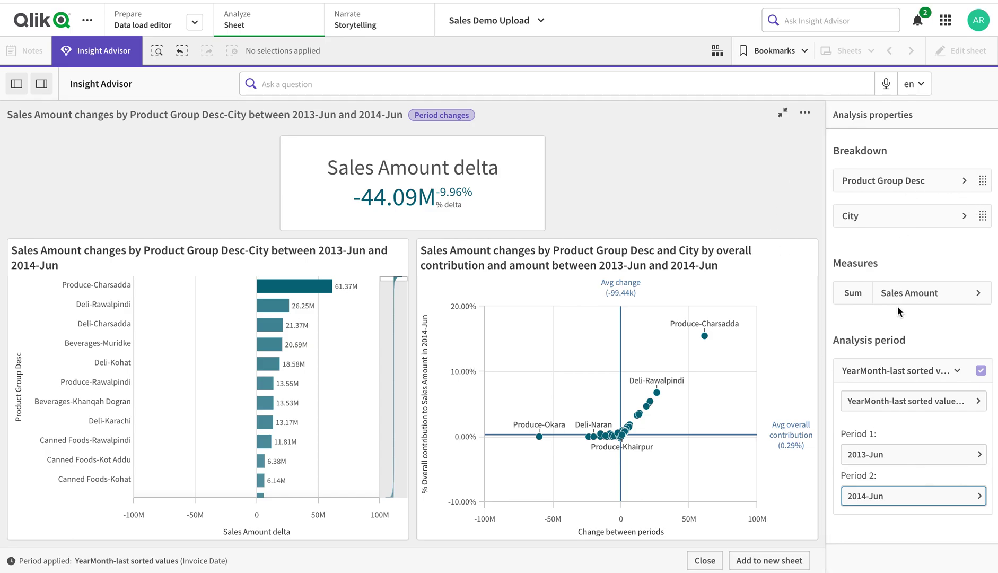
left_click(932, 403)
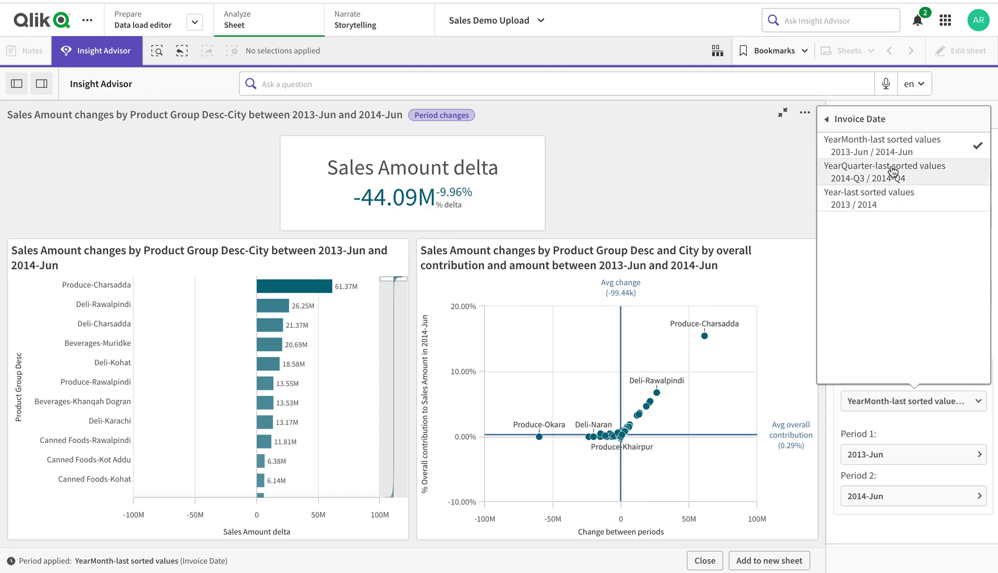
left_click(693, 182)
Leave the expanded analysis and switch the analysis type to Period changes (detailed).
left_click(783, 112)
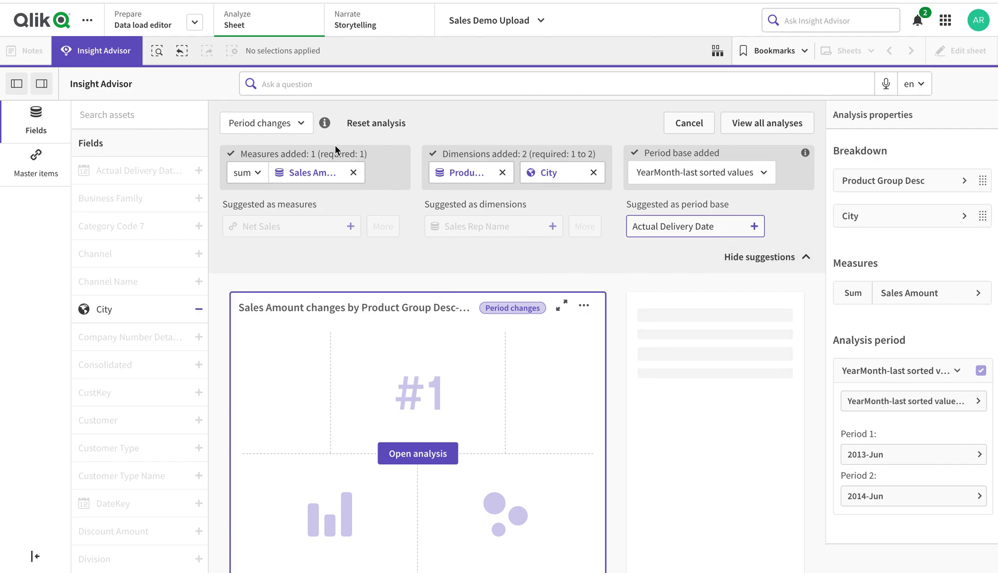
left_click(300, 128)
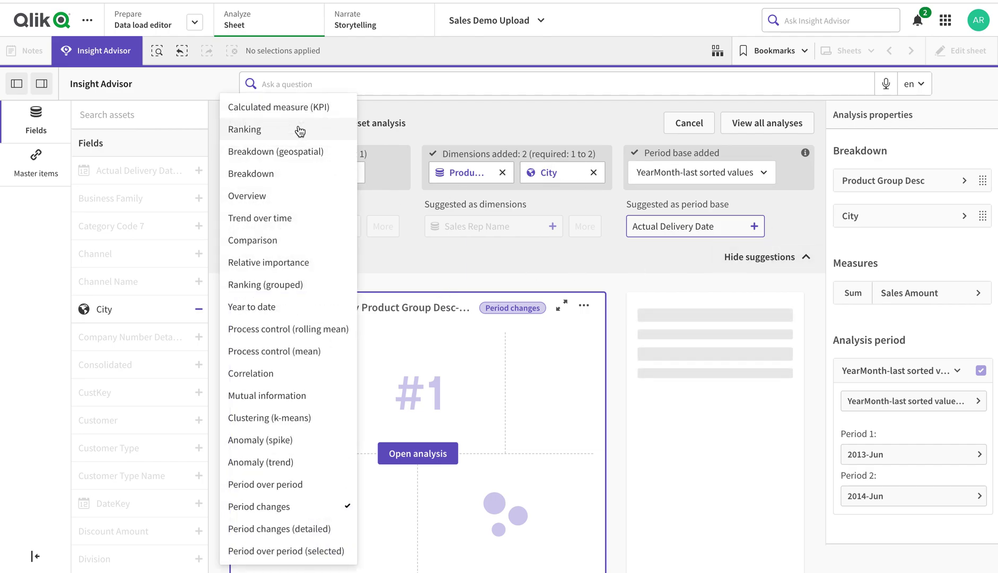
left_click(313, 529)
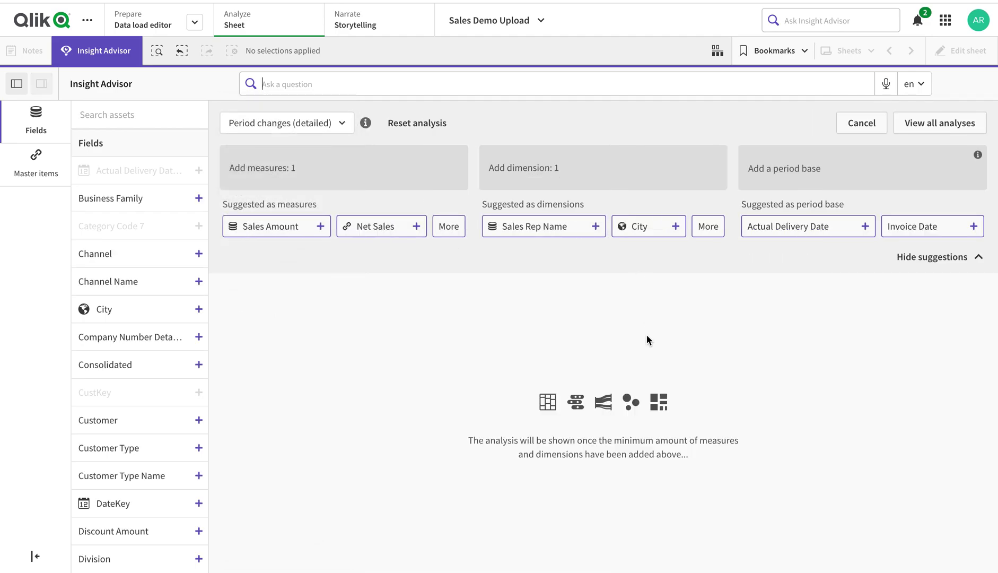
Add Sales Amount as the measure, Sales Rep Name as the dimension and Invoice Date as the period base, and open the analysis.
left_click(259, 233)
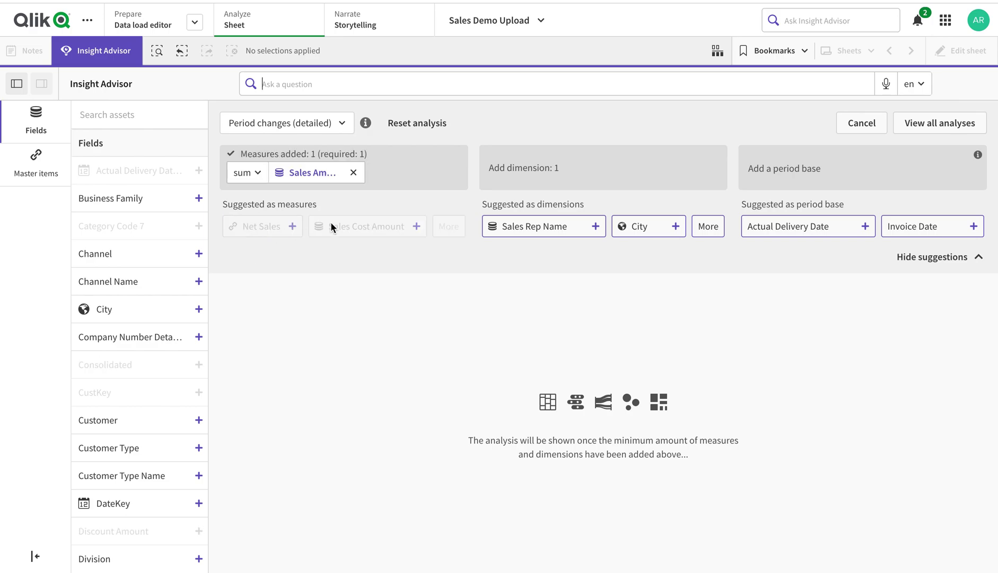
left_click(510, 225)
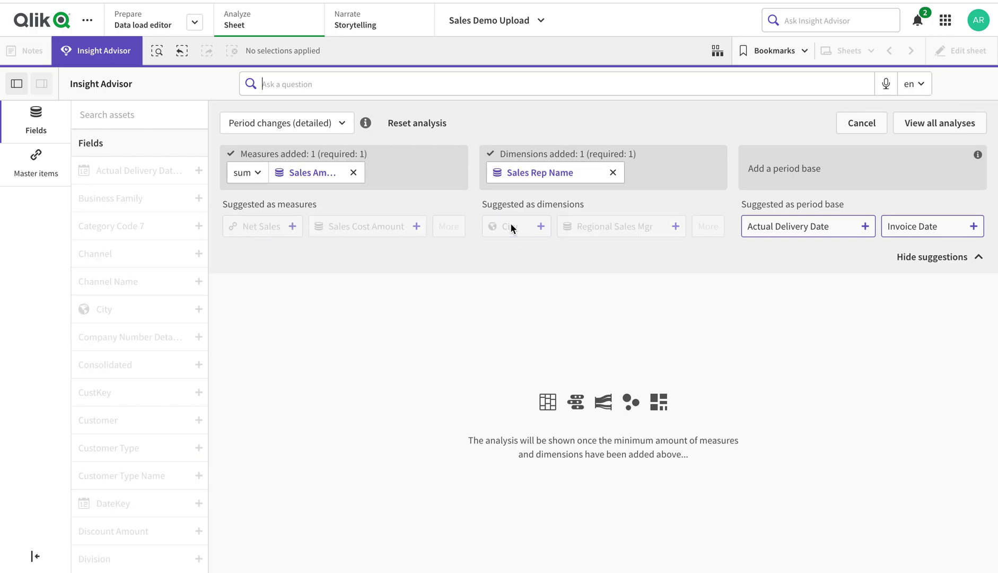
left_click(931, 221)
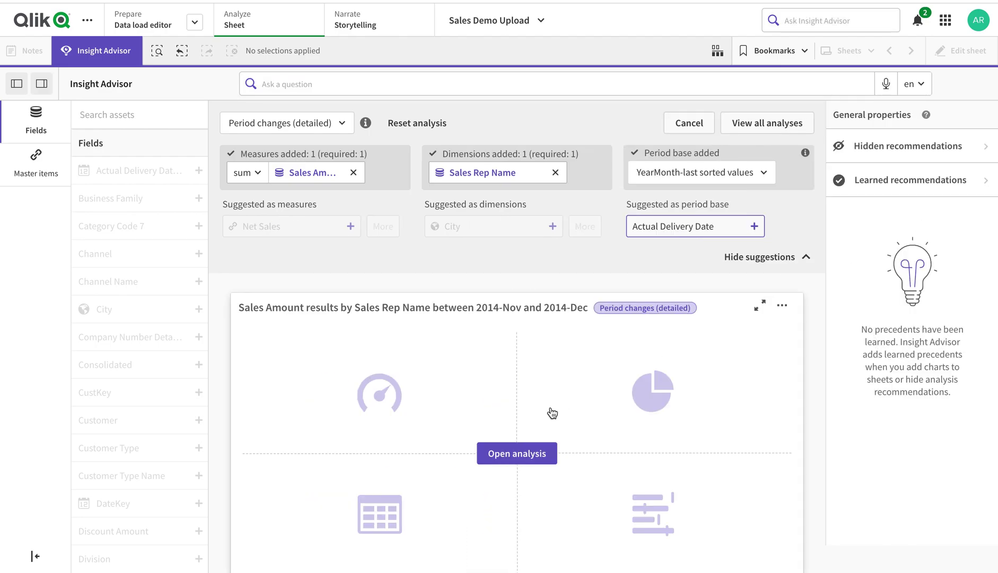
left_click(496, 455)
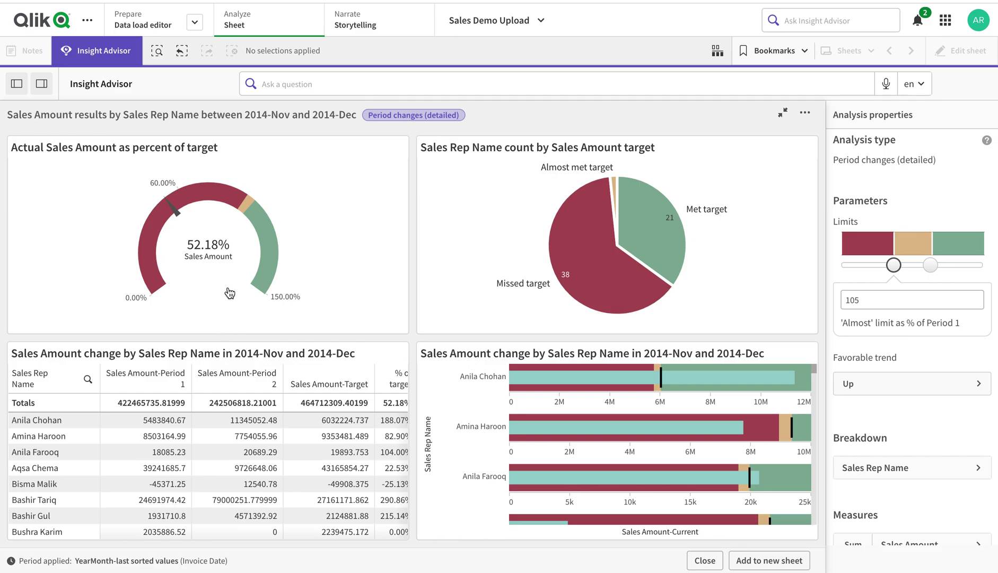
mouse_move(632, 230)
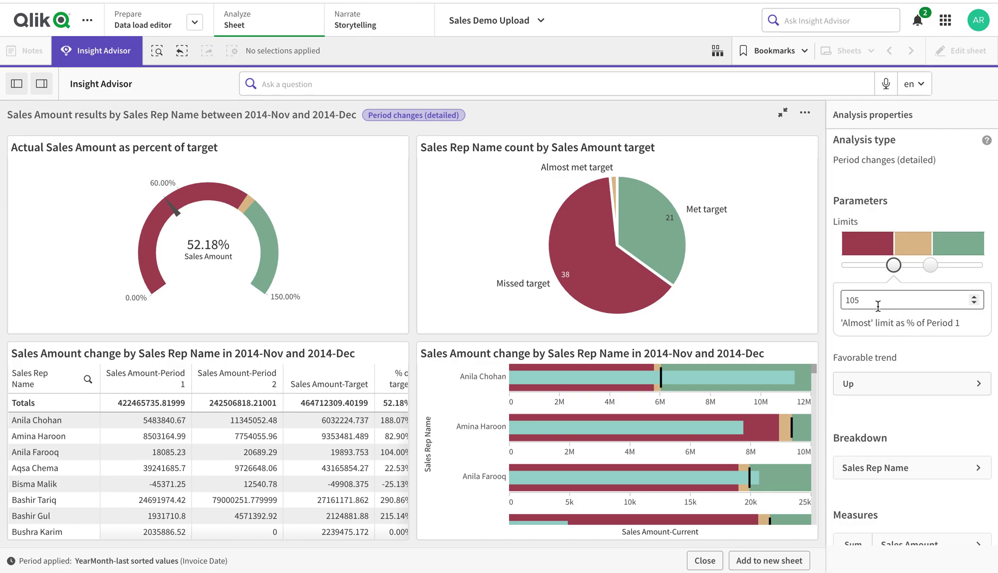
Inspect the 'Almost' and 'Met' limits, defined as percentages of Period 1, in the analysis parameters.
left_click(894, 265)
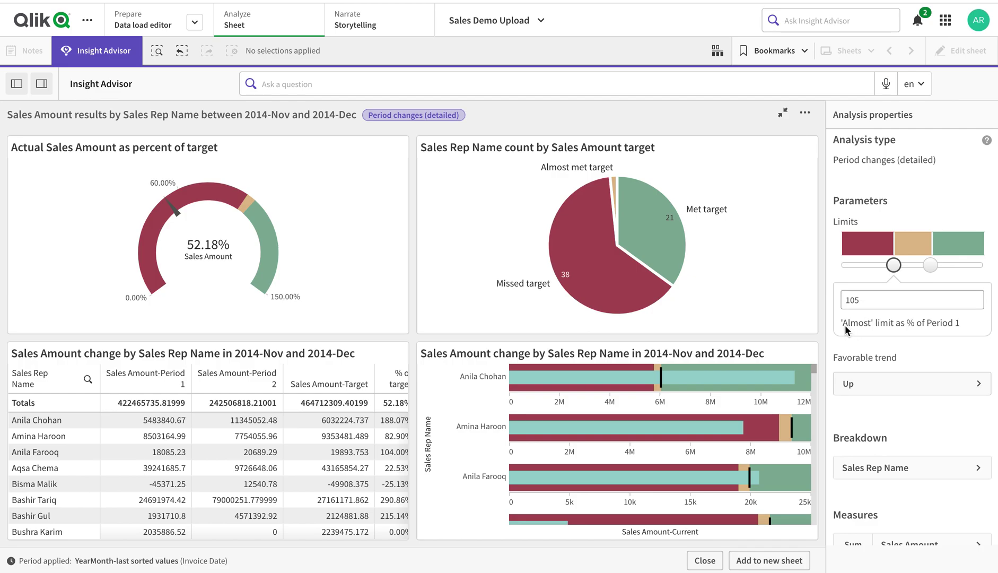
left_click(860, 304)
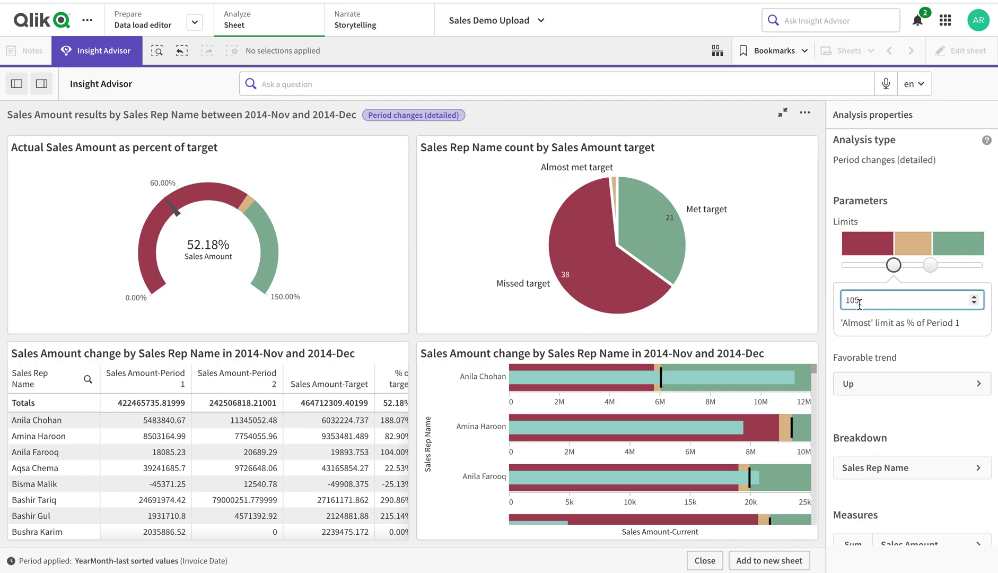
left_click(930, 265)
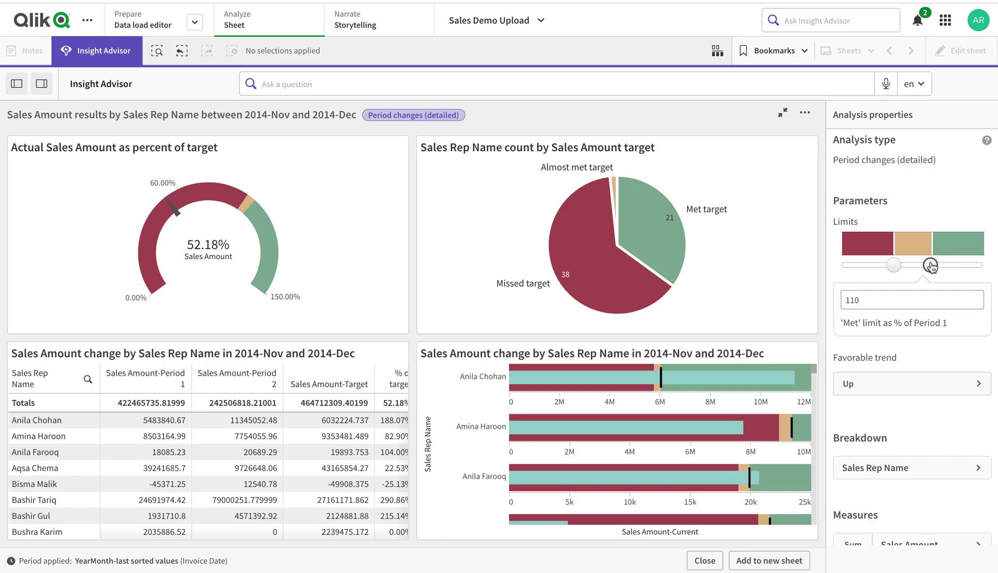
Set the 'Met' limit of the Sales Amount analysis to 120 % of Period 1.
left_click(889, 298)
key("BackSpace")
key("BackSpace")
type("20")
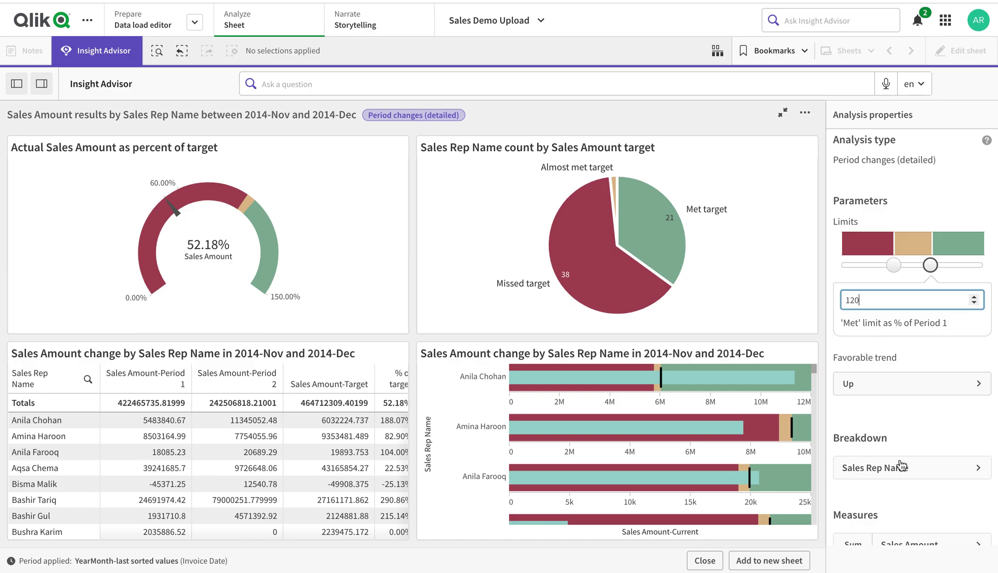
left_click(890, 428)
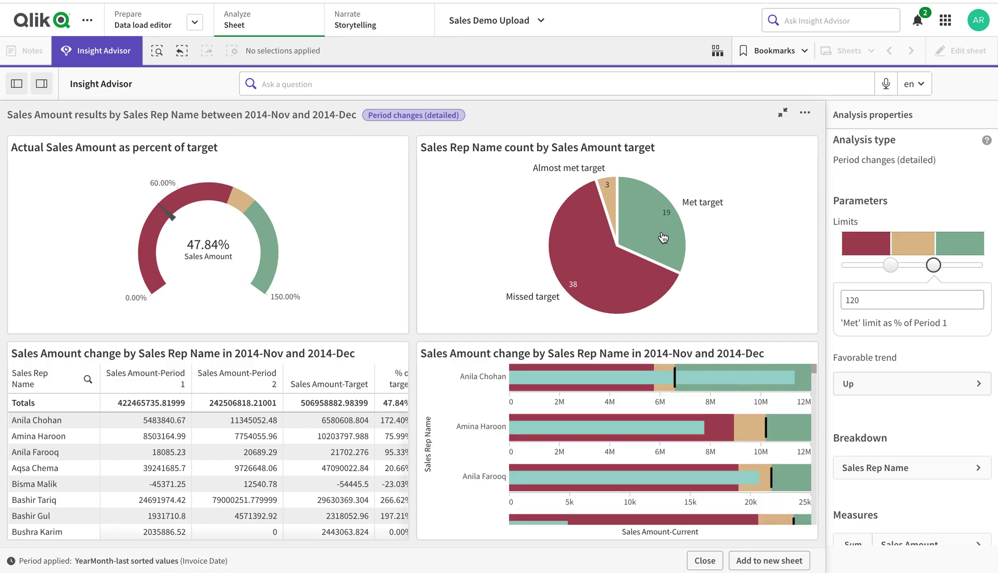
Set the analysis period to compare 2013-Jun as Period 1 with 2014-Jun as Period 2.
scroll(920, 399, "down", 3)
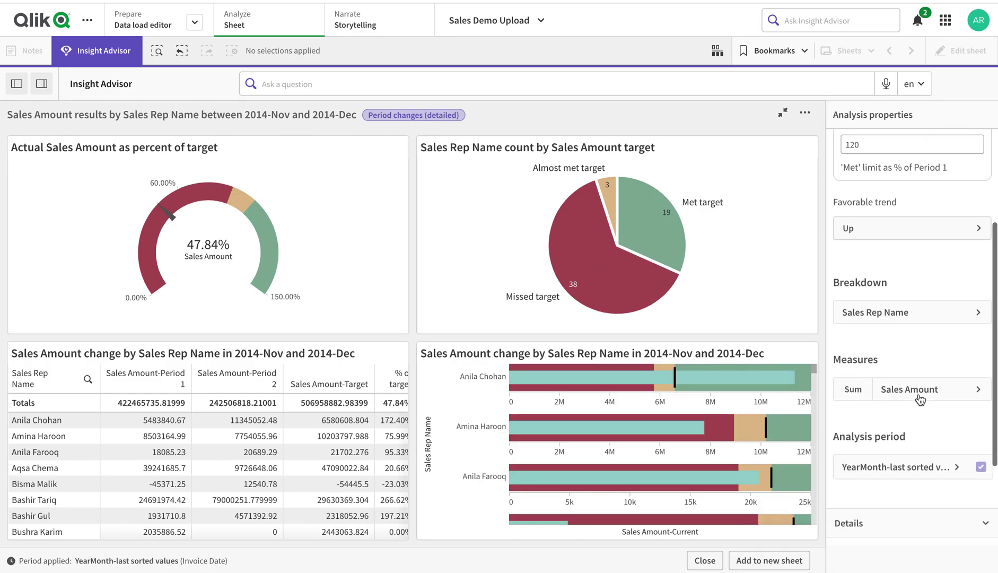
left_click(920, 475)
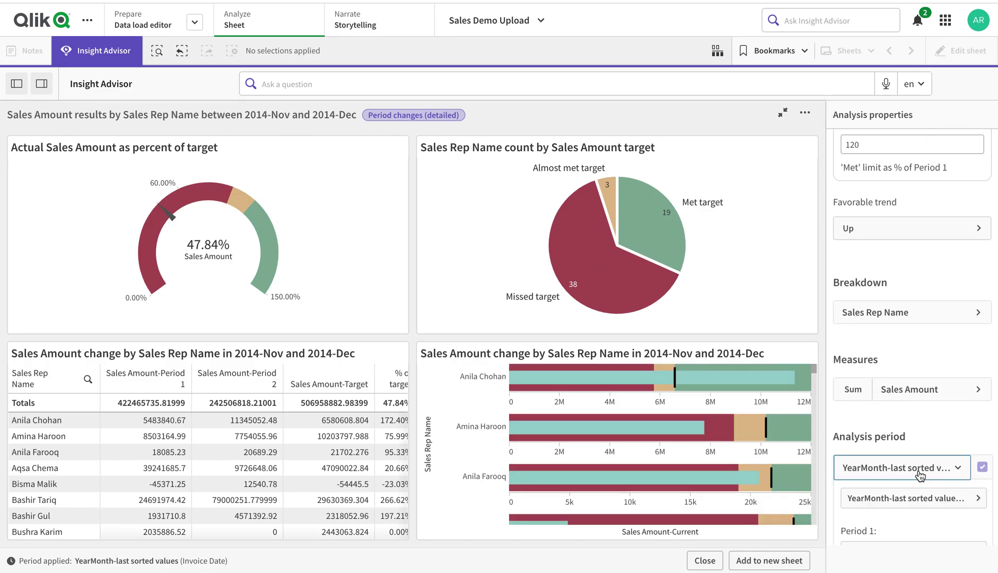
scroll(921, 475, "down", 3)
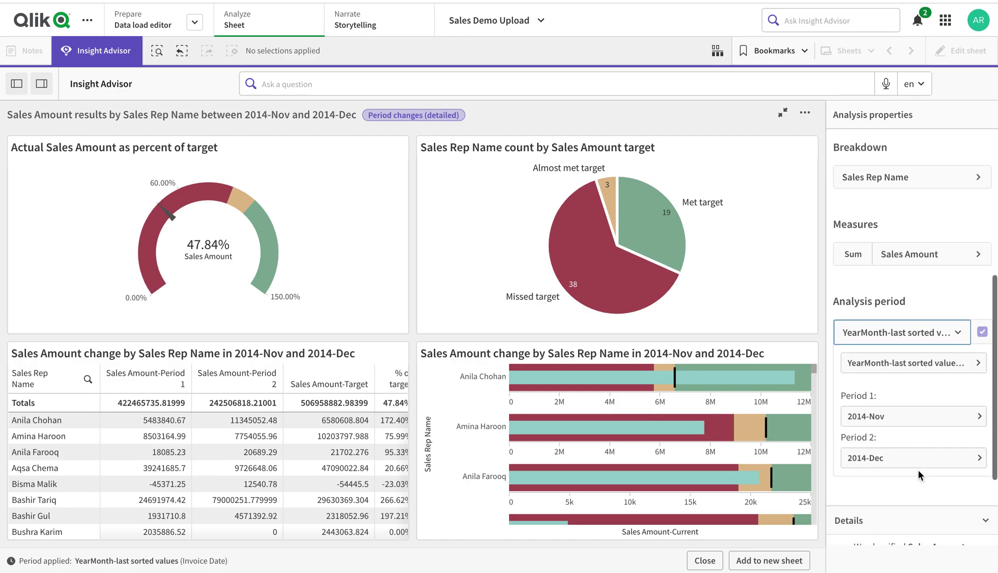
left_click(897, 417)
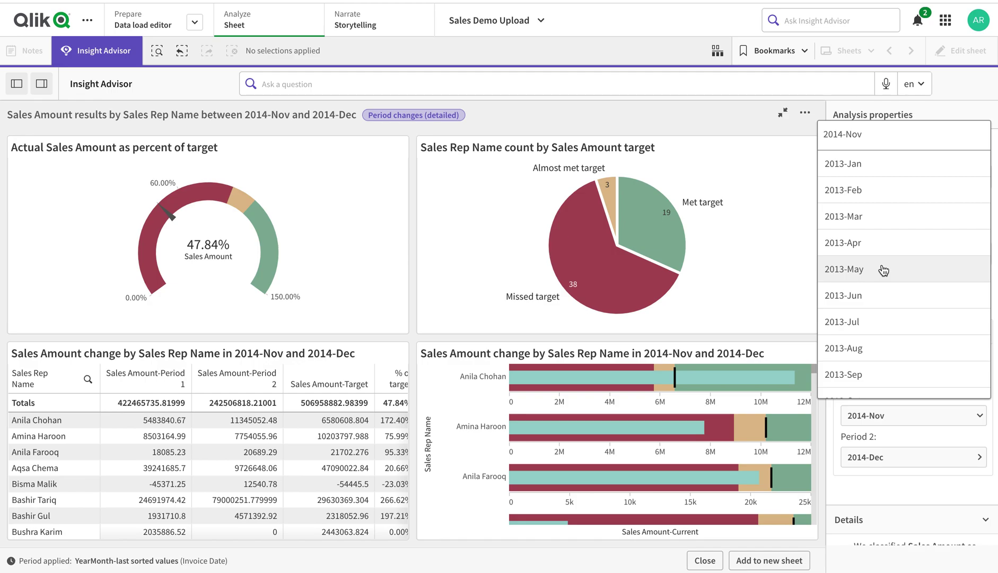
scroll(871, 218, "down", 3)
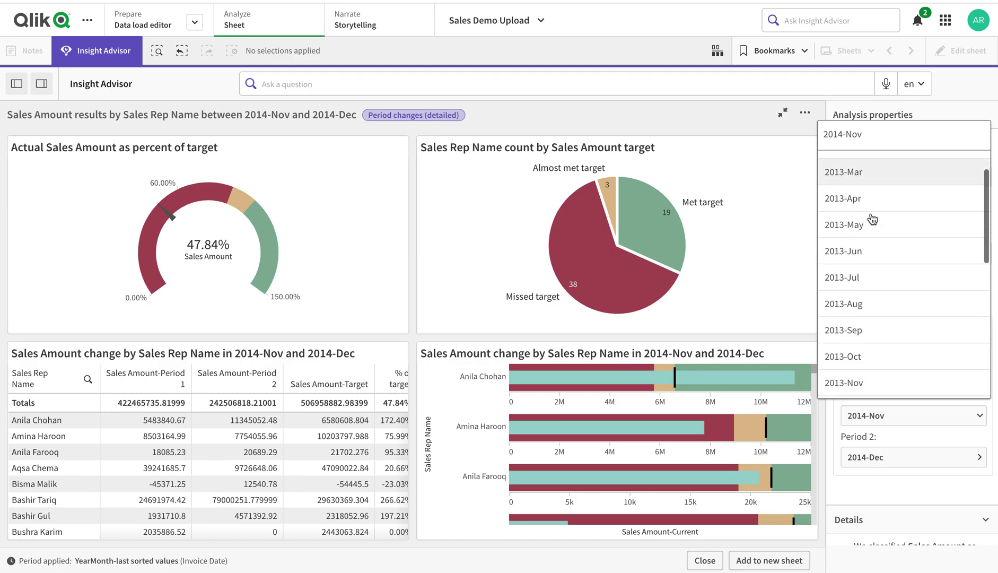
left_click(869, 245)
left_click(903, 461)
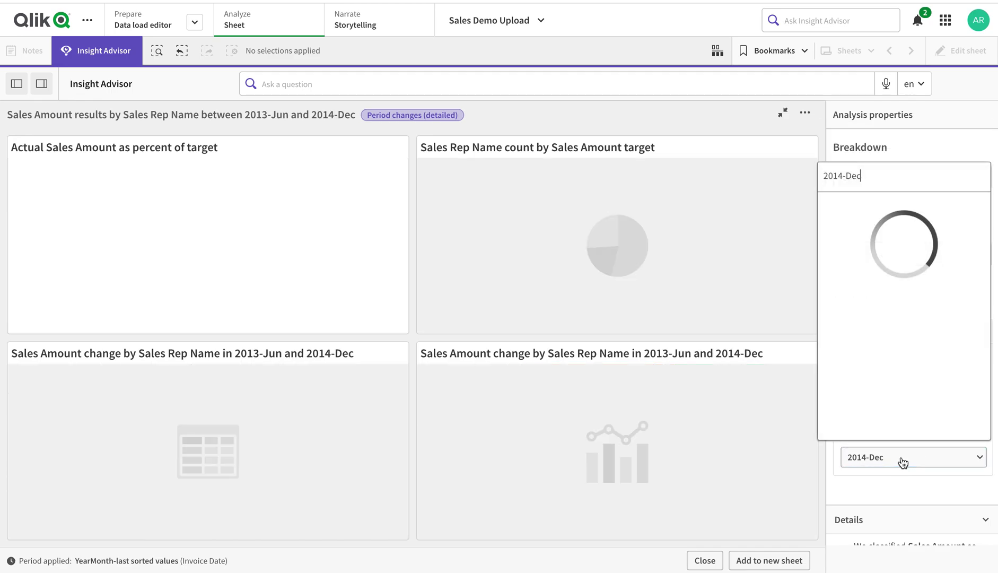
scroll(879, 332, "down", 10)
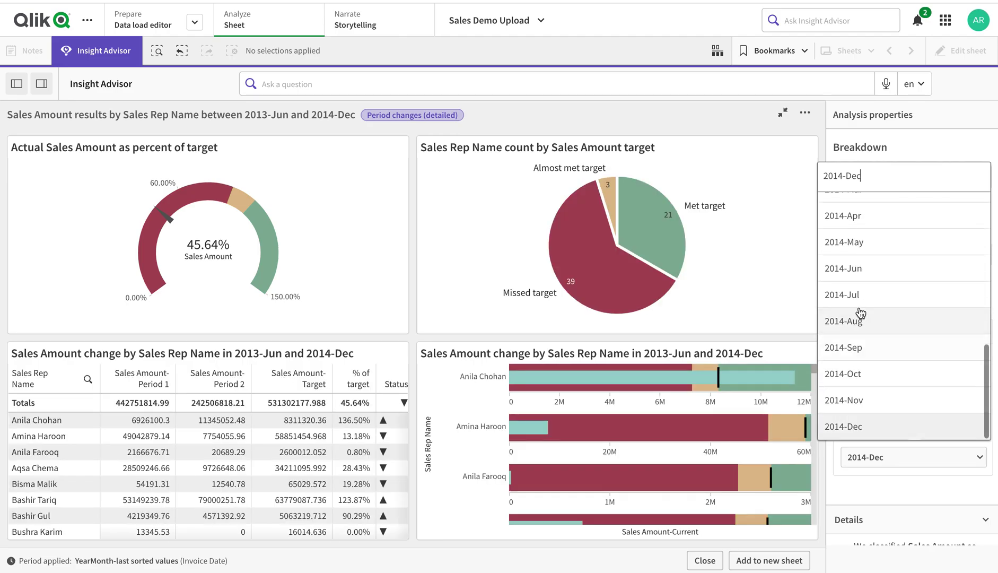
left_click(860, 272)
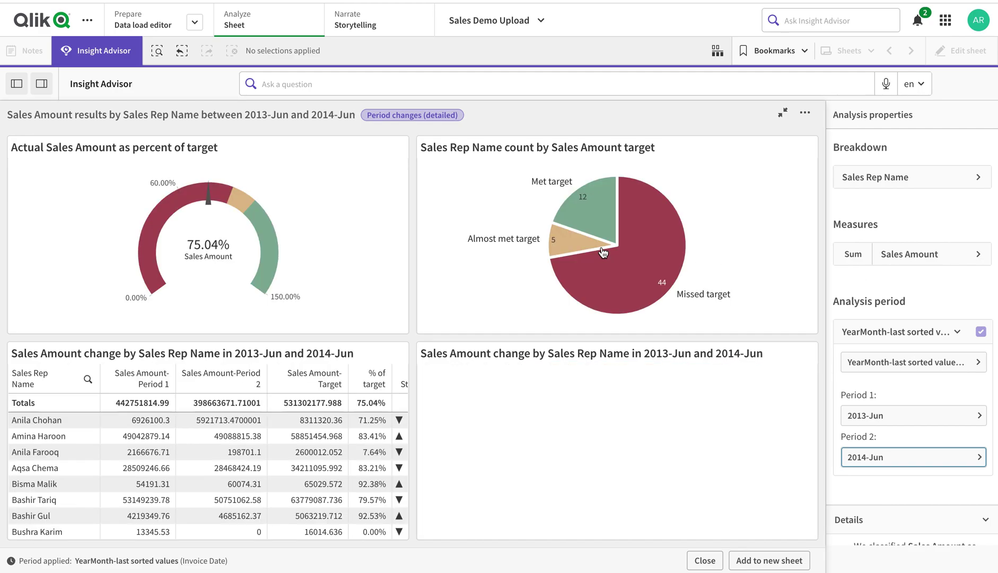
Examine the target pie chart, the sales rep table and the bullet chart's current and target Sales Amount for 2013-Jun and 2014-Jun.
mouse_move(639, 260)
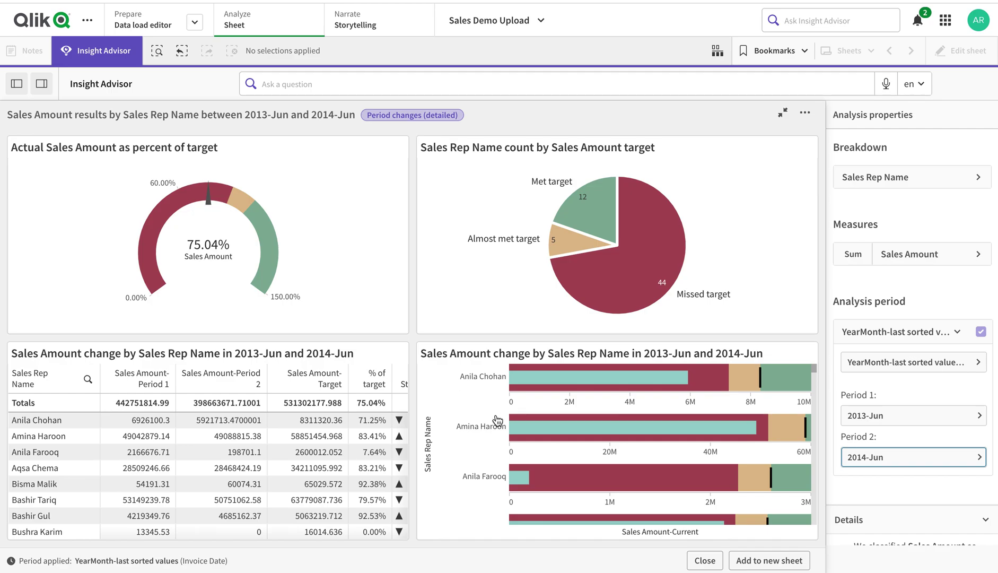
scroll(631, 463, "down", 3)
scroll(632, 463, "down", 5)
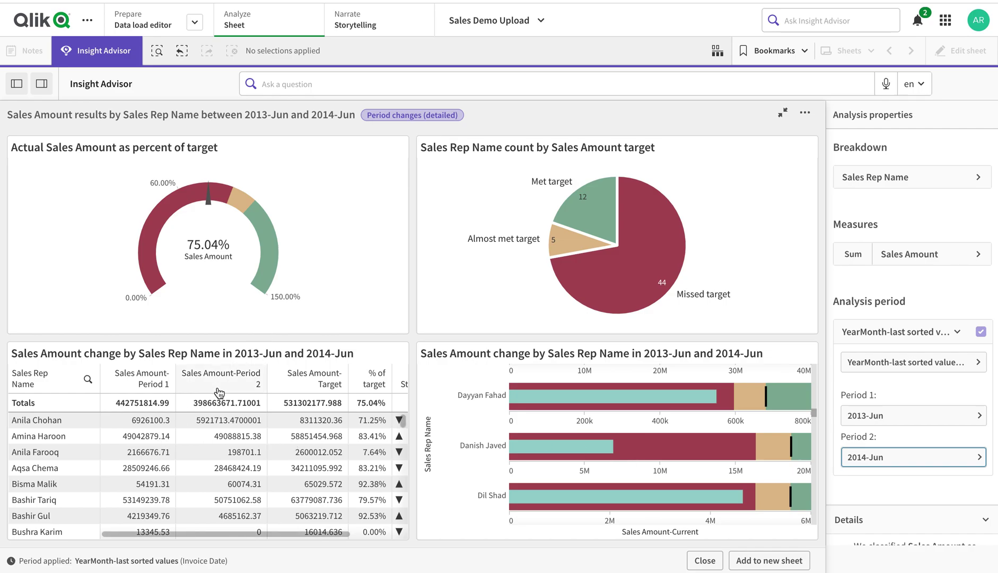
left_click(783, 113)
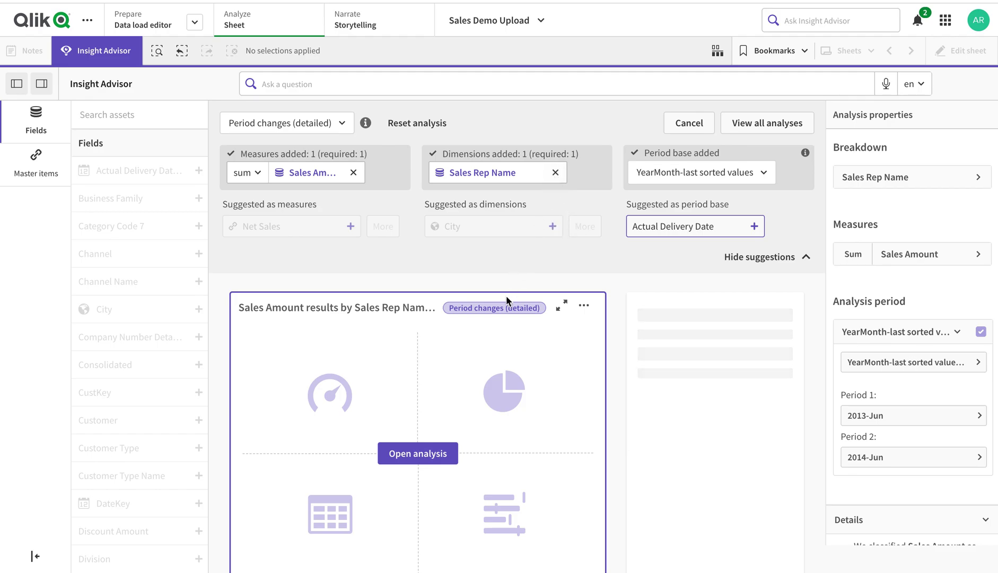
left_click(440, 453)
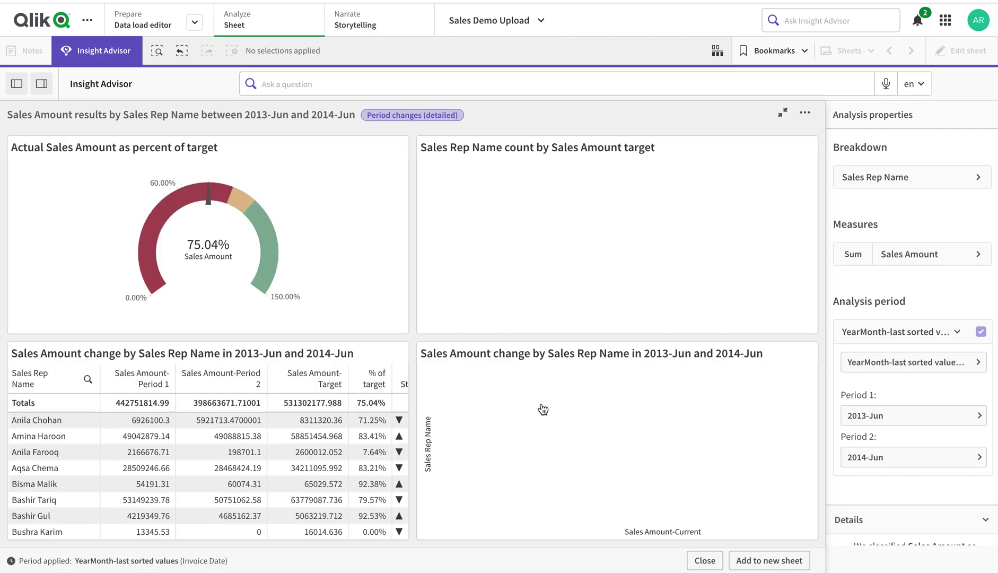
mouse_move(584, 436)
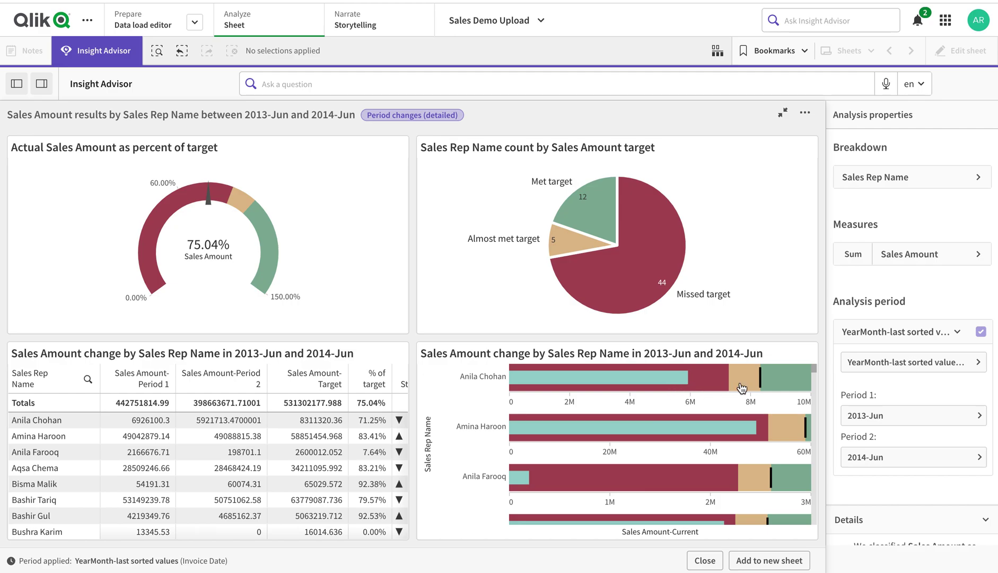
mouse_move(783, 392)
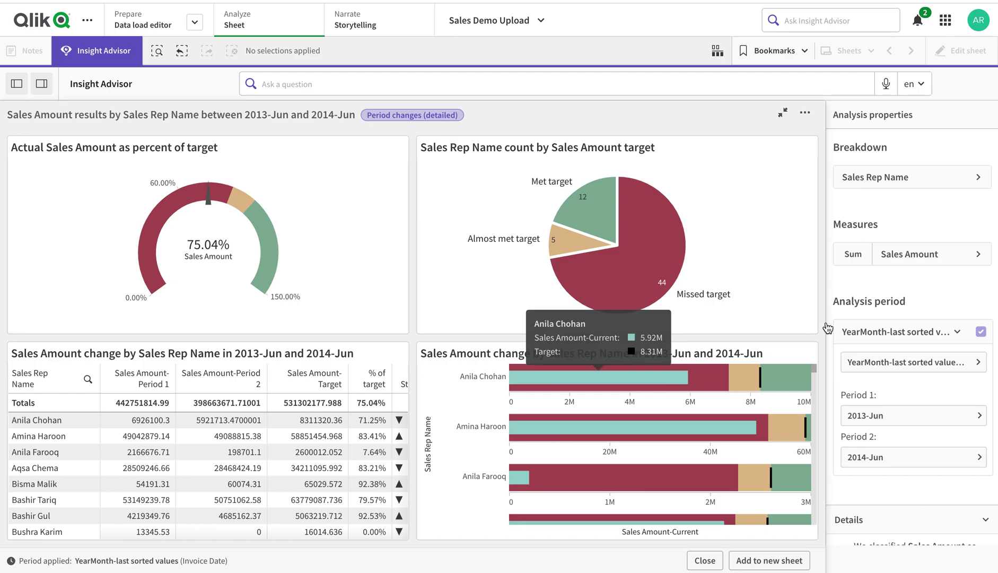
left_click(815, 239)
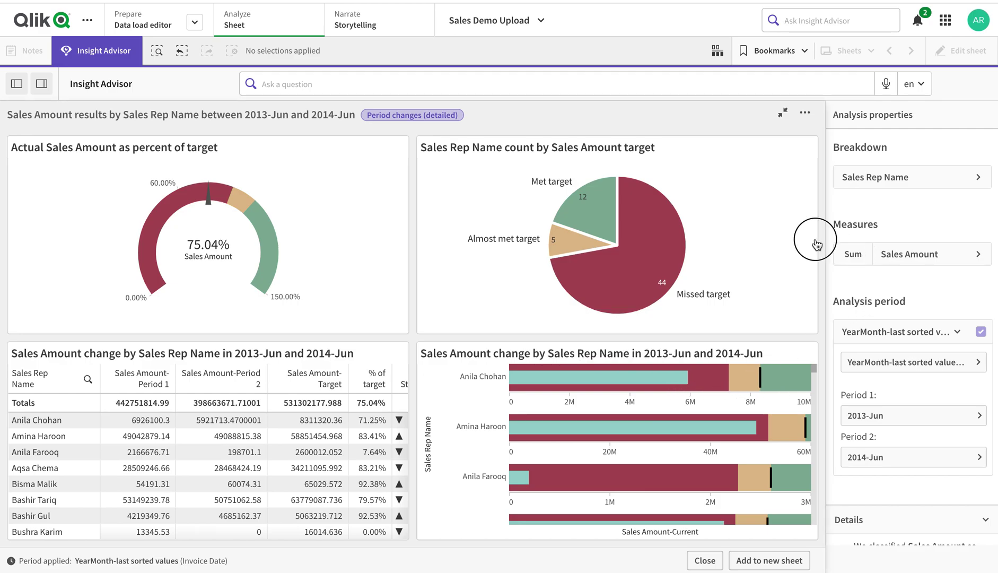
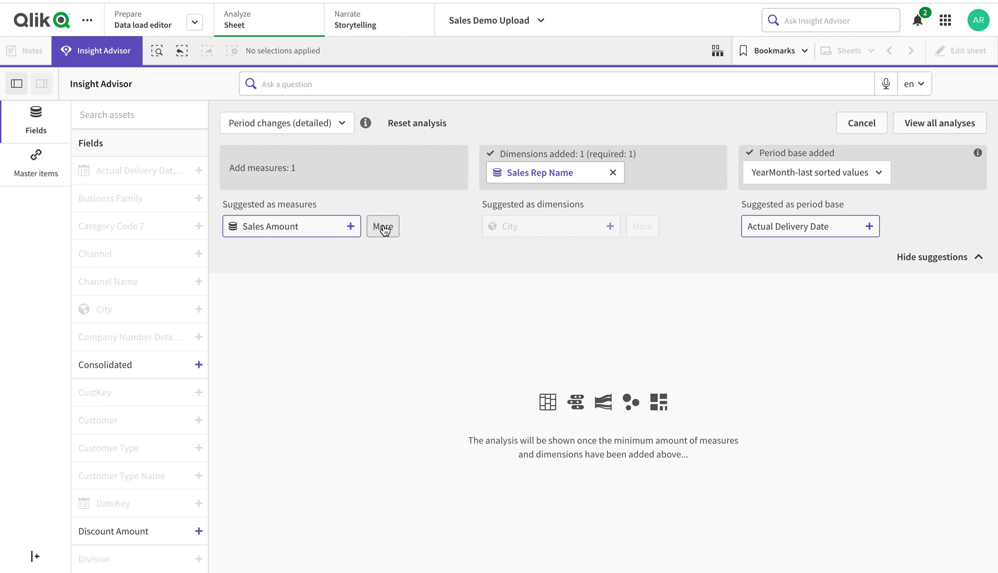
Open the detailed analysis with Discount Amount as the measure and set its favorable trend to Down.
left_click(383, 226)
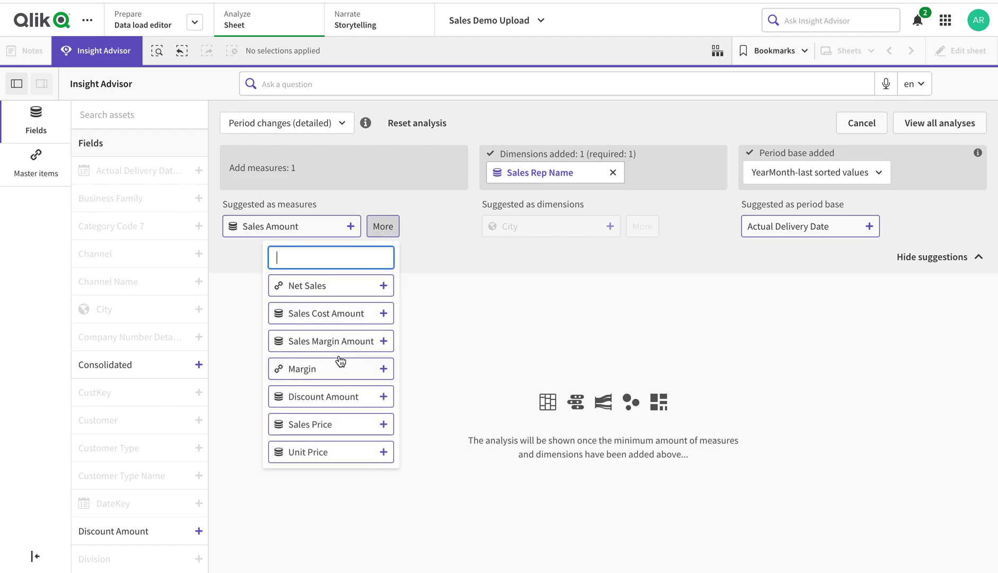
left_click(324, 398)
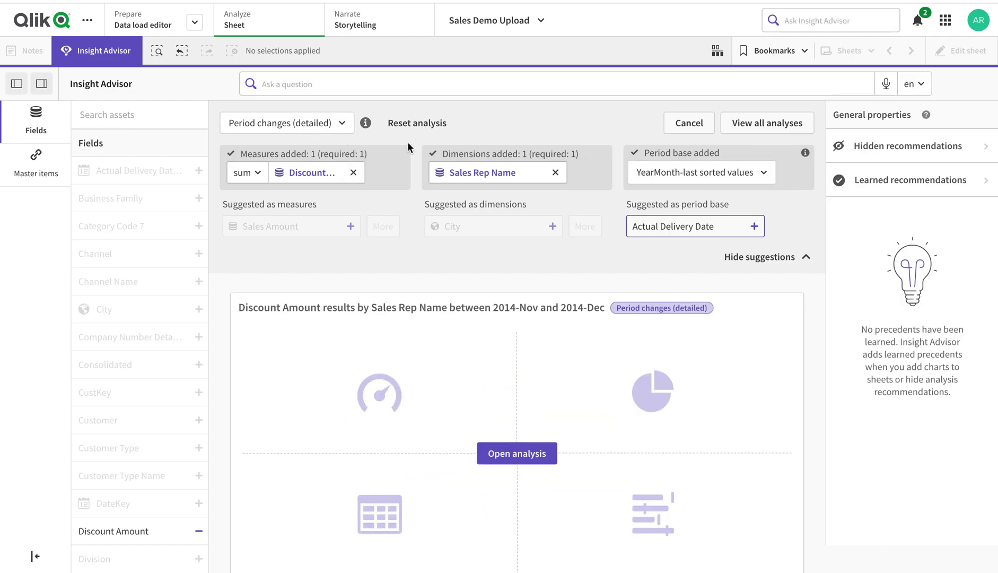
left_click(517, 453)
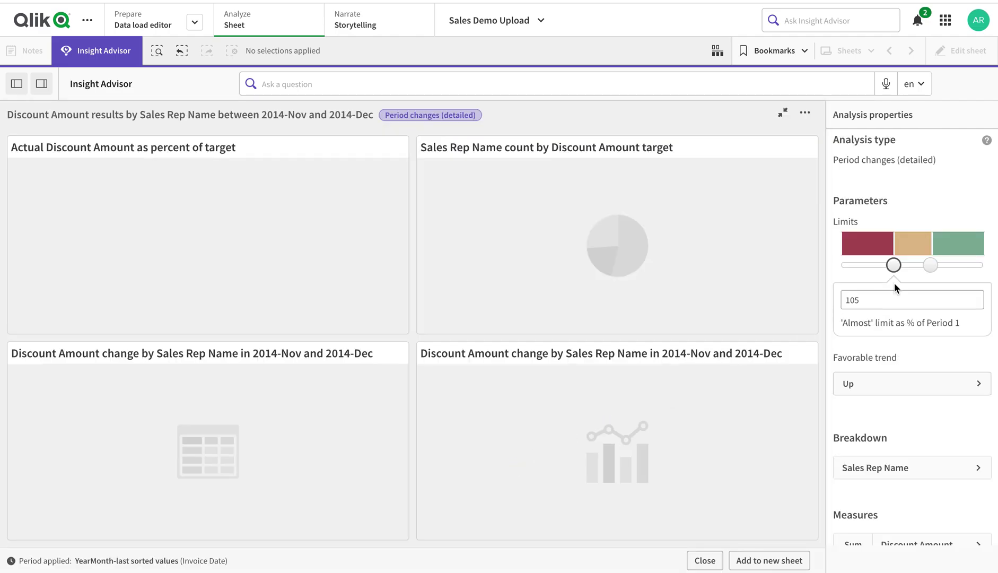
left_click(867, 383)
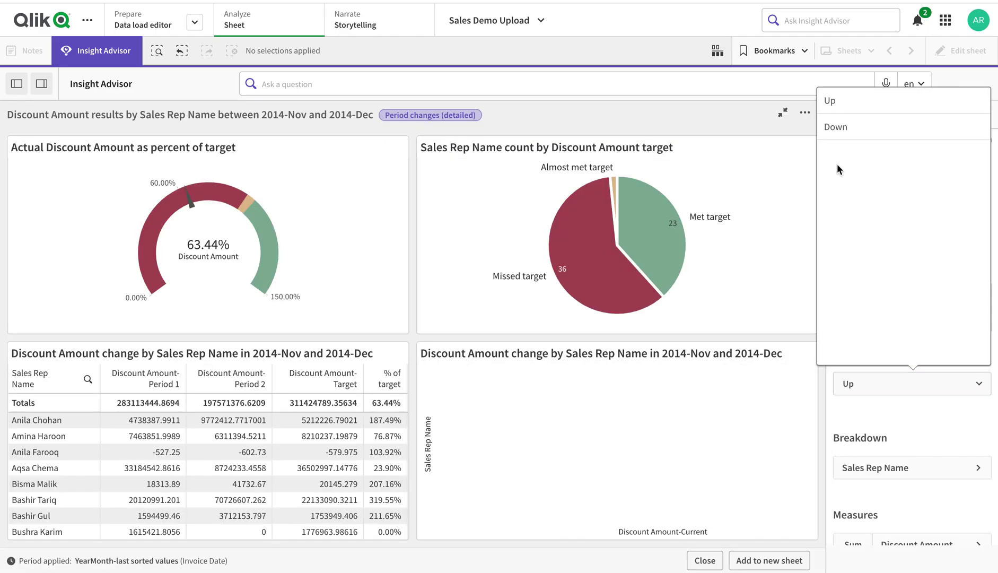
left_click(839, 128)
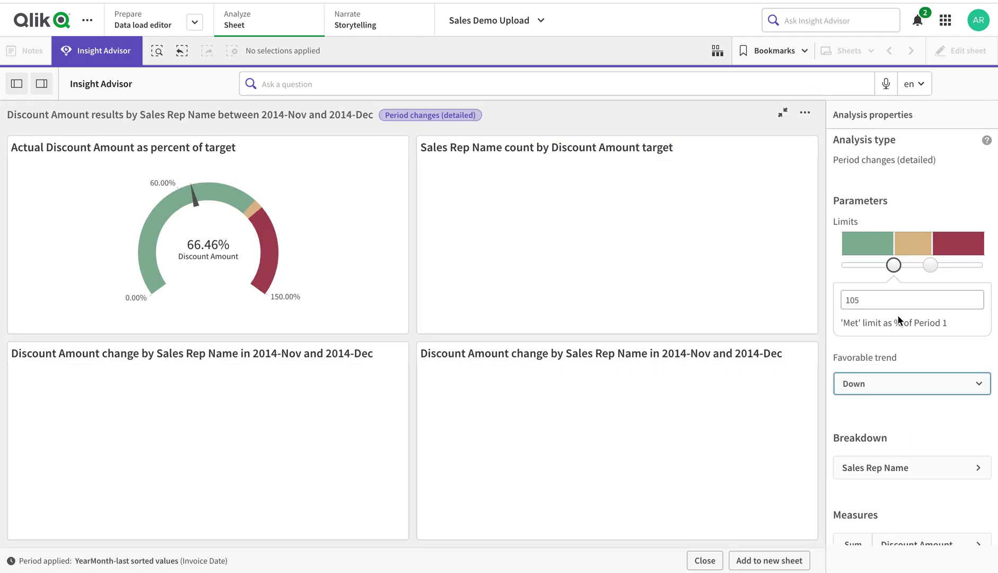
Try to set both the 'Met' and the 'Almost' limits to 95 % of Period 1.
left_click_drag(894, 271, 831, 297)
type("95")
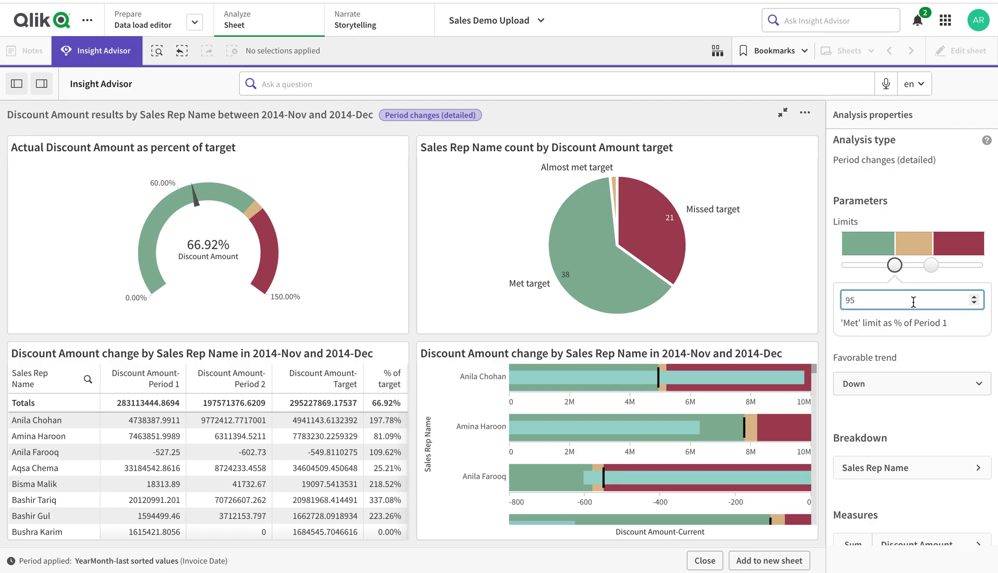
left_click(931, 265)
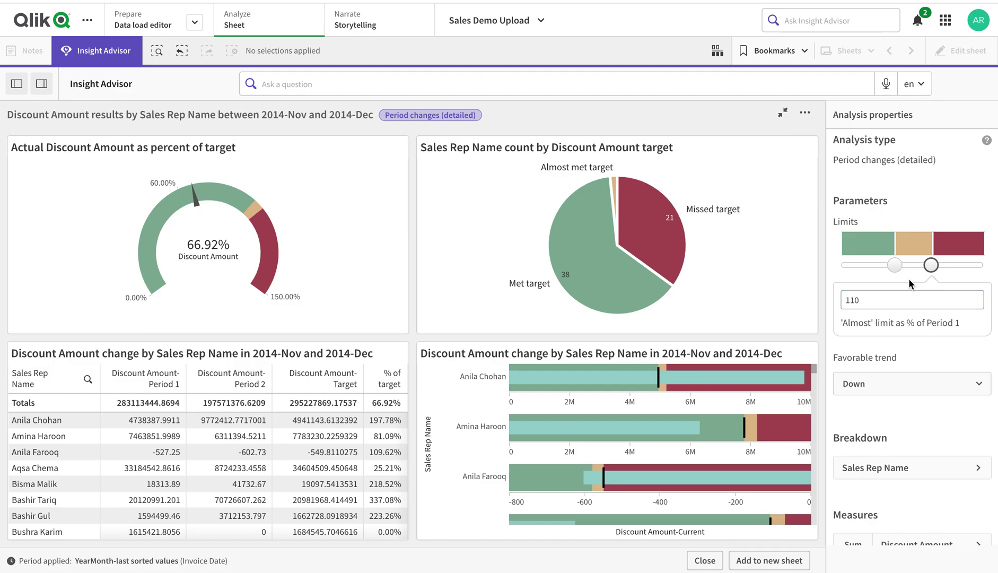
double_click(932, 300)
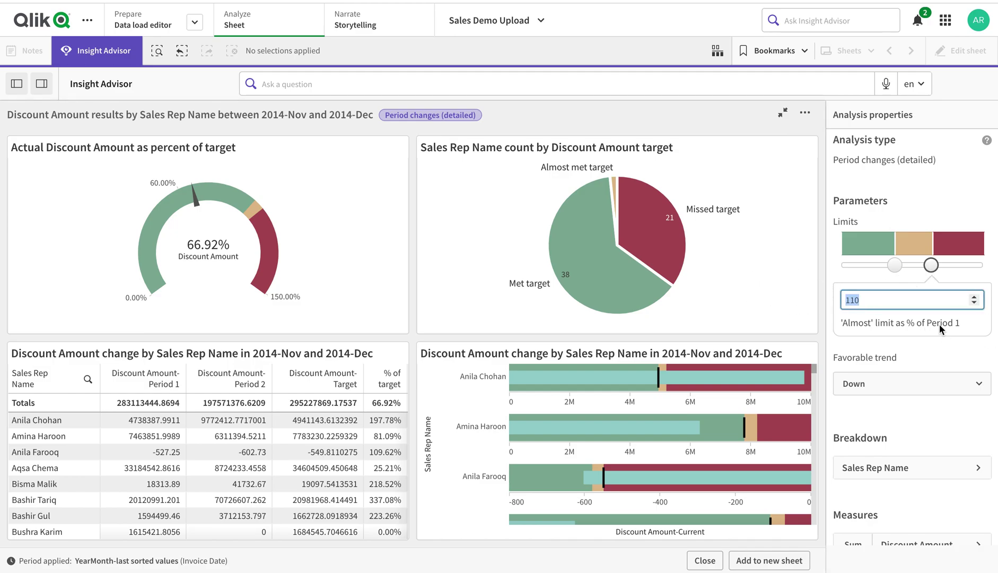
type("95")
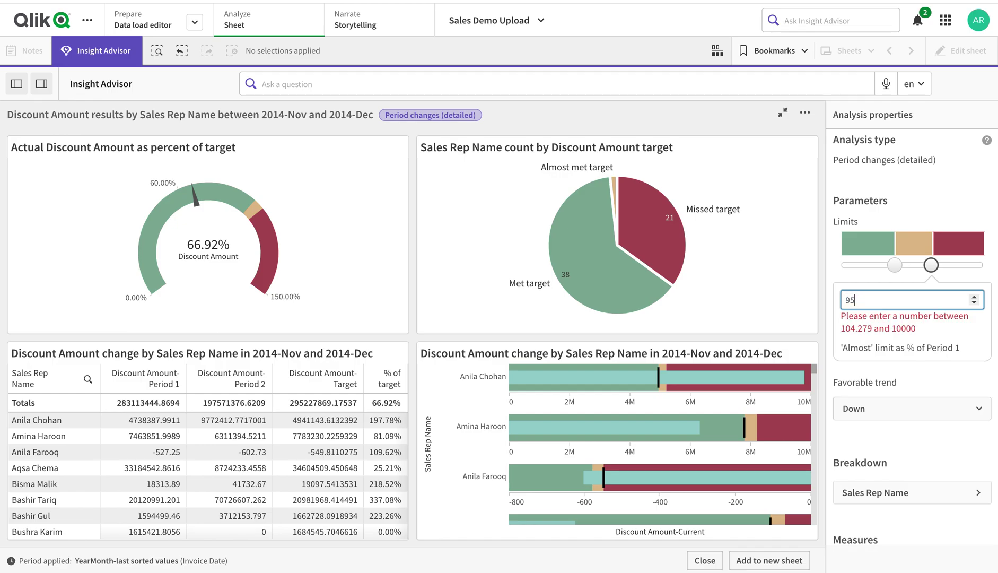
left_click(916, 284)
Set the 'Met' limit of the Discount Amount analysis to 80 % of Period 1.
left_click(896, 265)
left_click(879, 300)
double_click(879, 301)
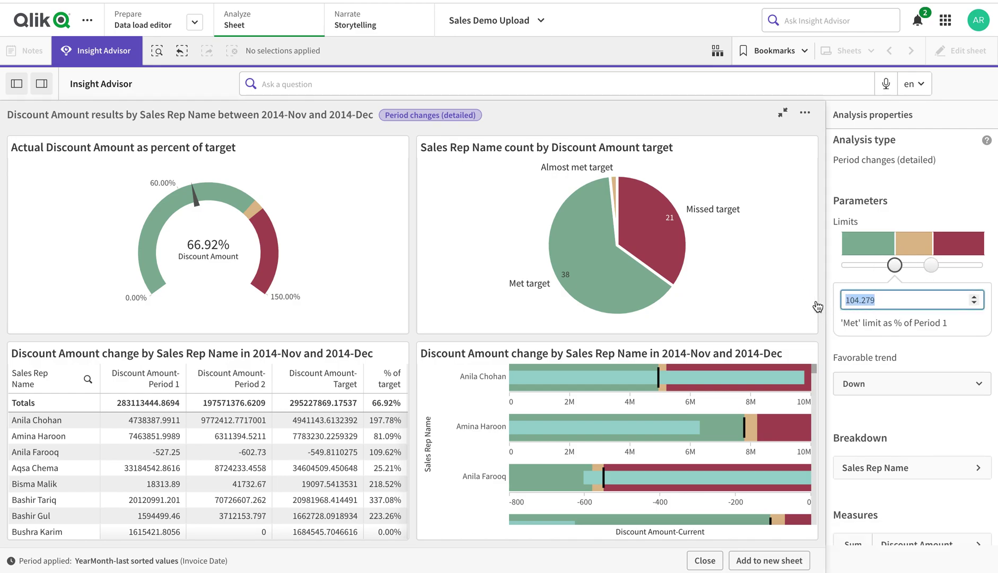
type("8")
key("Tab")
Set the 'Almost' limit of the Discount Amount analysis to 95 % of Period 1.
left_click(934, 265)
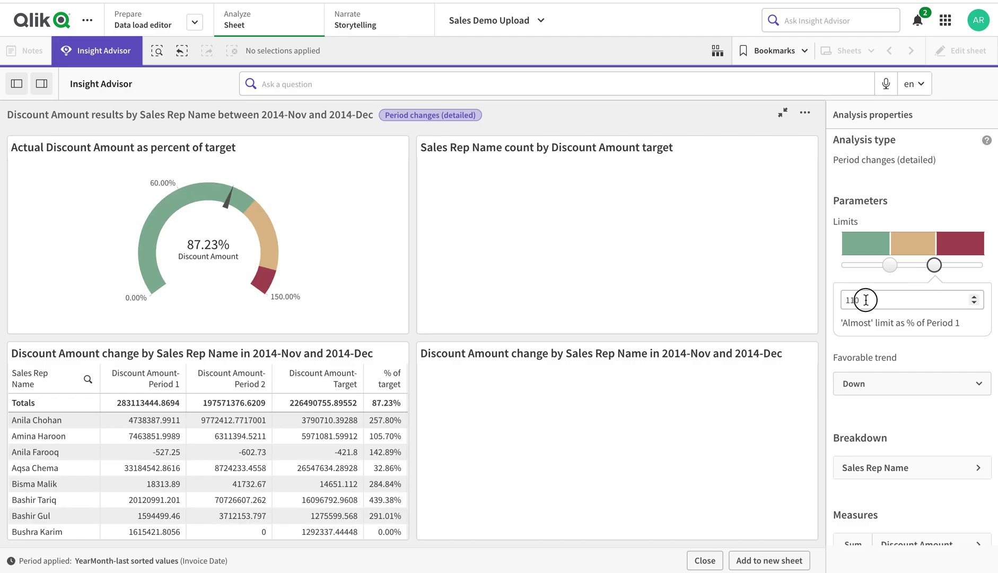
double_click(861, 299)
type("9")
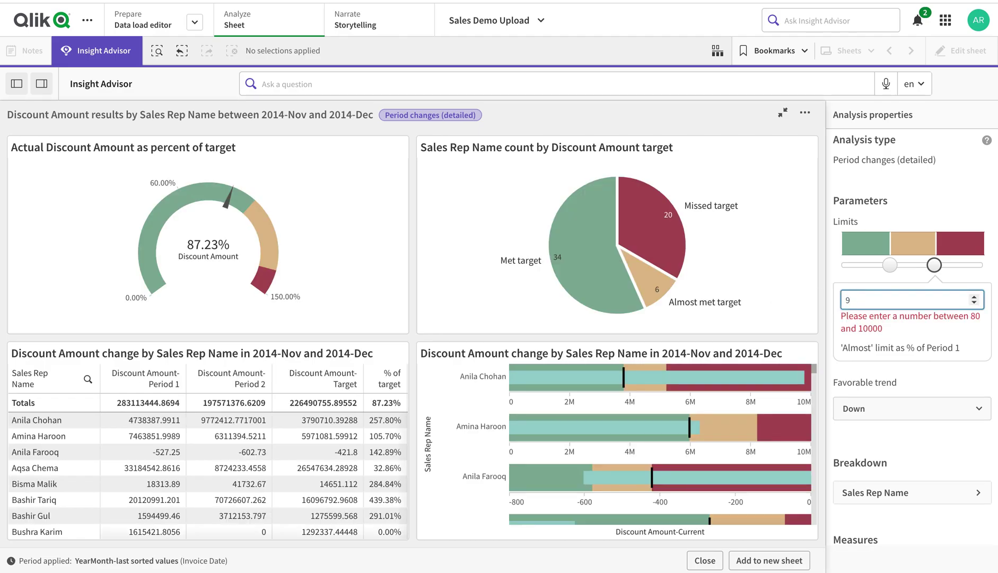
type("5")
key("Tab")
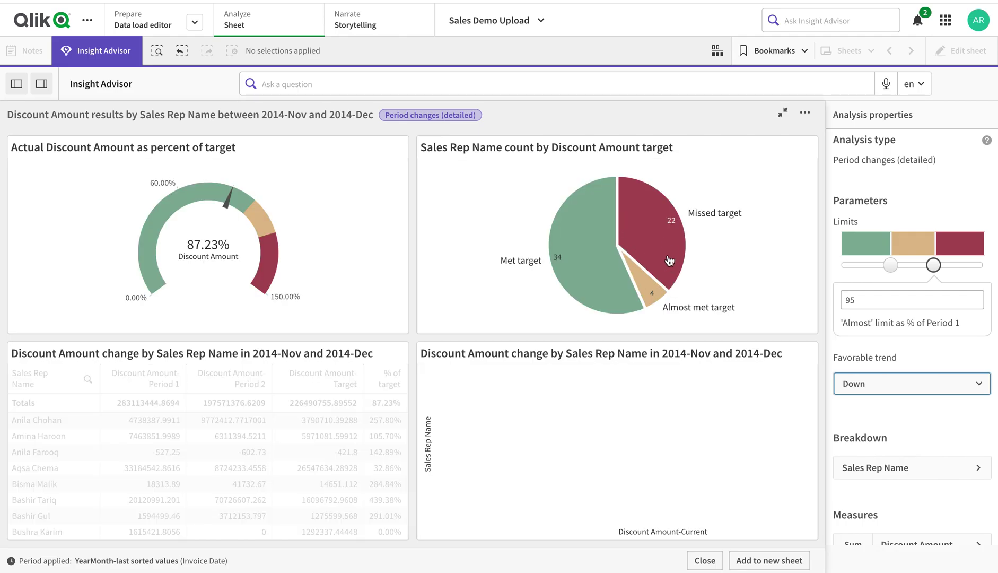
Collapse the expanded Discount Amount analysis and switch the analysis type to Period over period (selected).
mouse_move(574, 259)
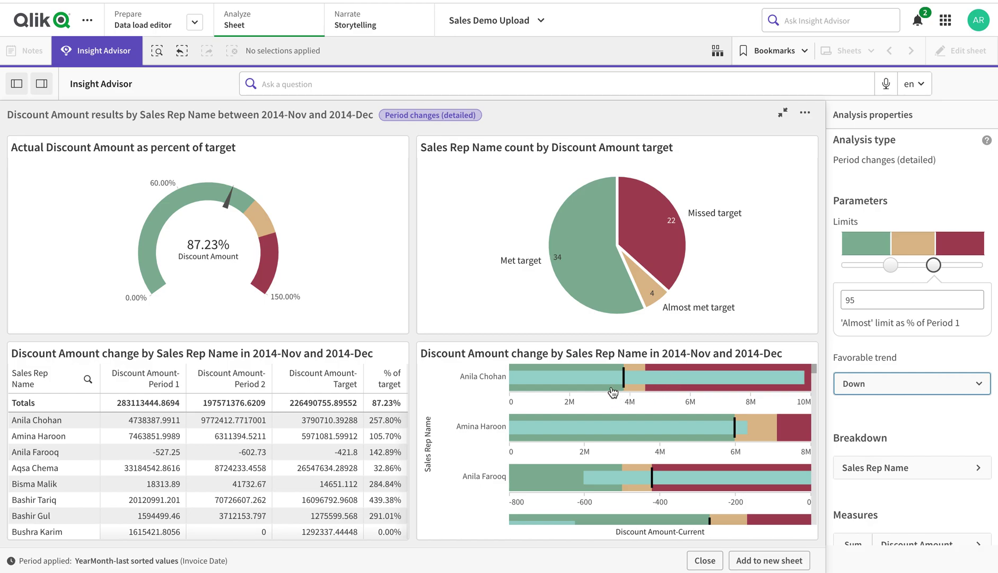
mouse_move(649, 391)
left_click(782, 112)
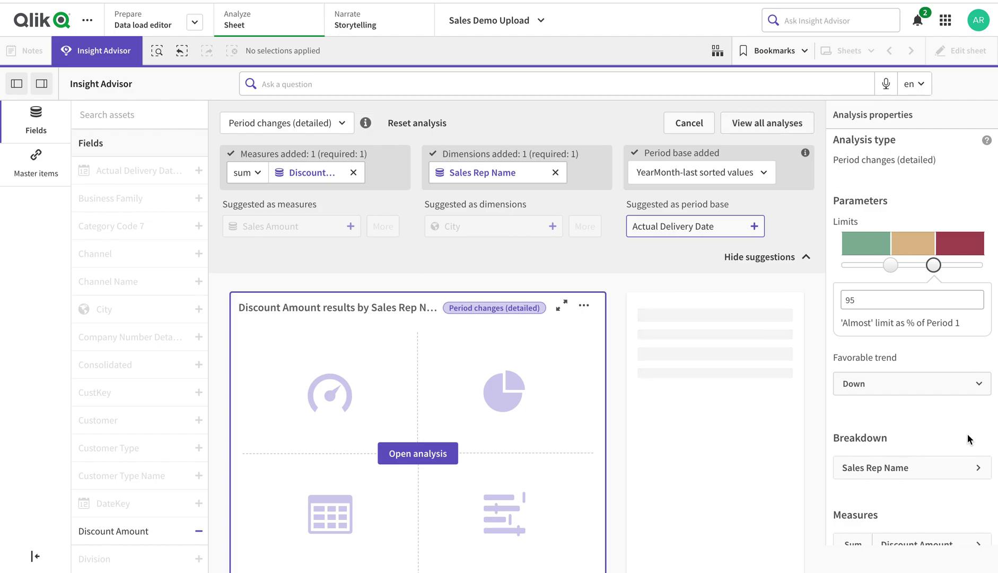
scroll(968, 433, "down", 4)
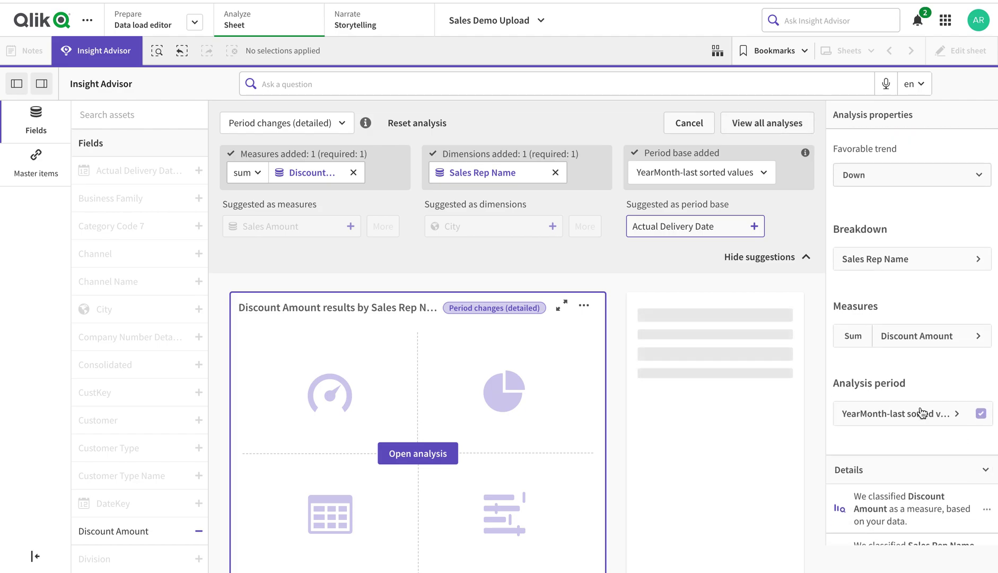
left_click(310, 131)
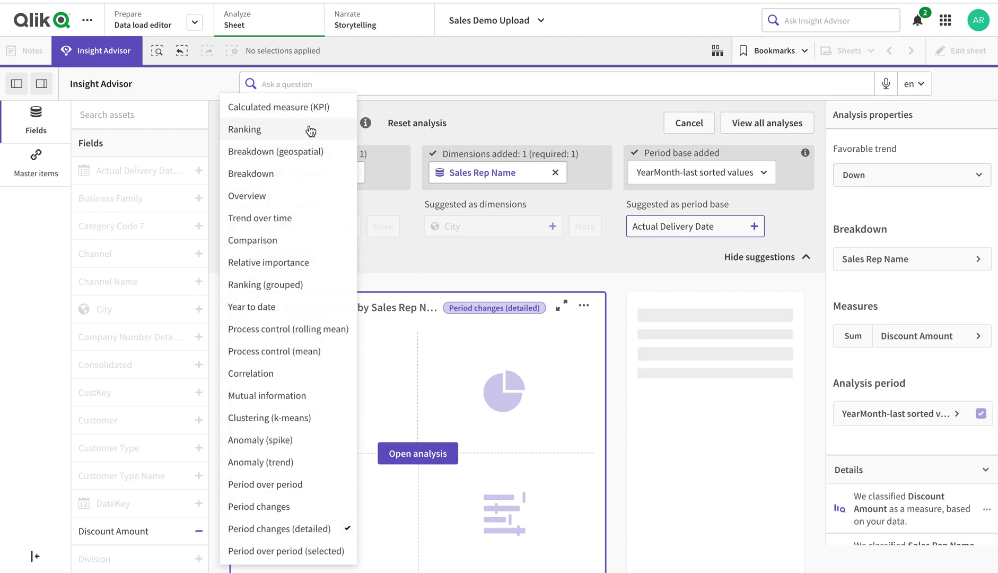
left_click(307, 552)
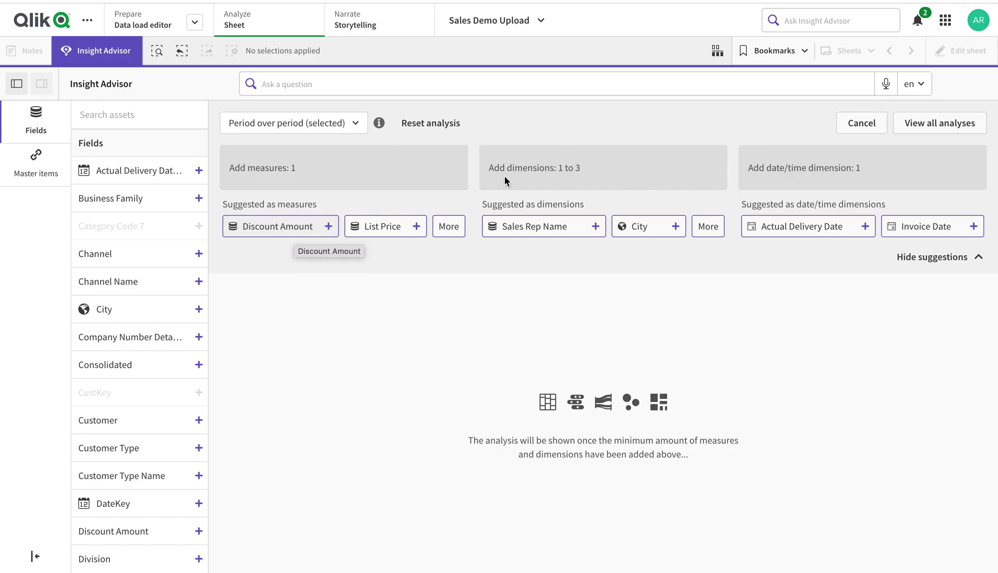
Open an analysis with Discount Amount as measure, City and Product Group Desc as dimensions, and Invoice Date as date dimension.
left_click(282, 227)
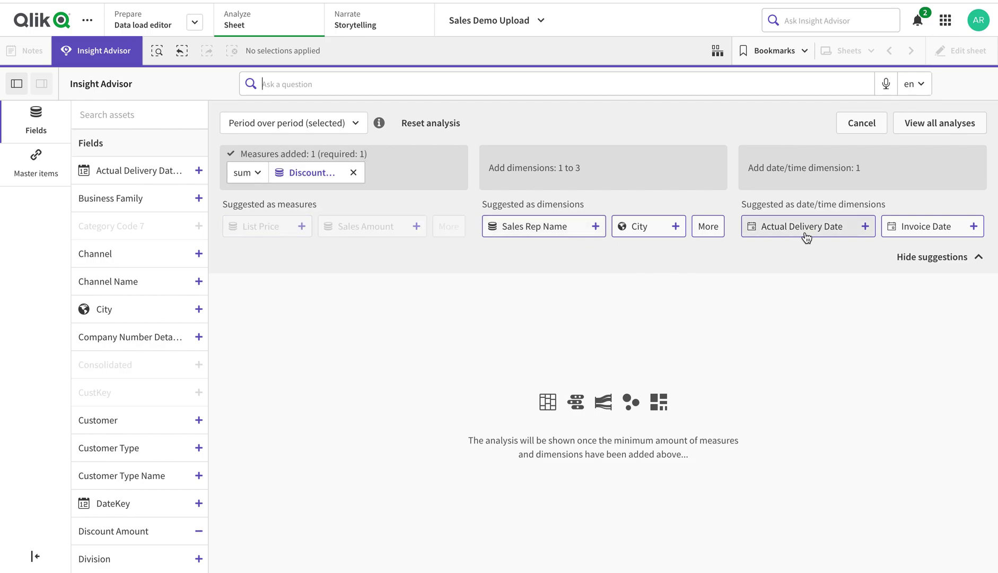
left_click(903, 229)
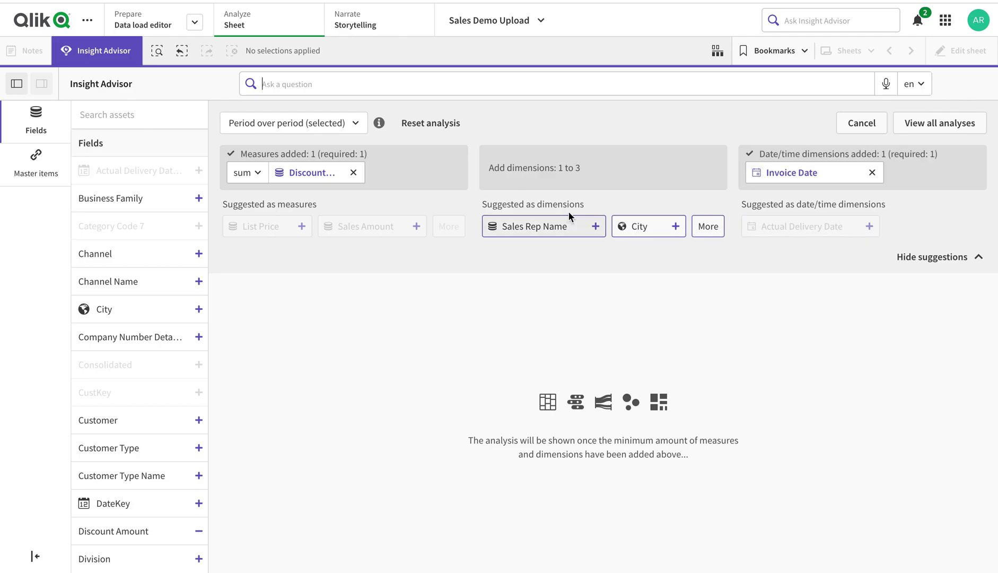
left_click(645, 237)
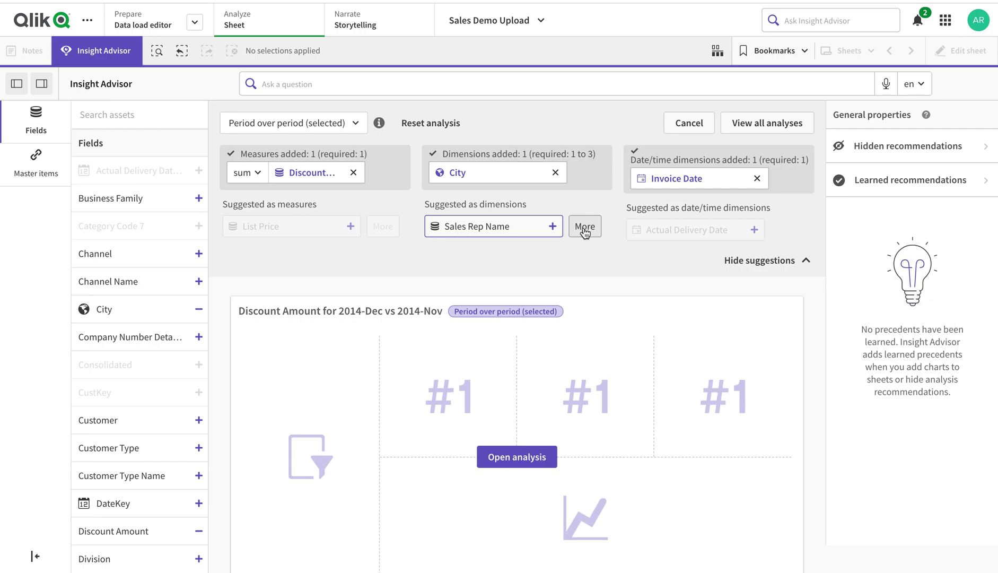
left_click(584, 232)
left_click(545, 342)
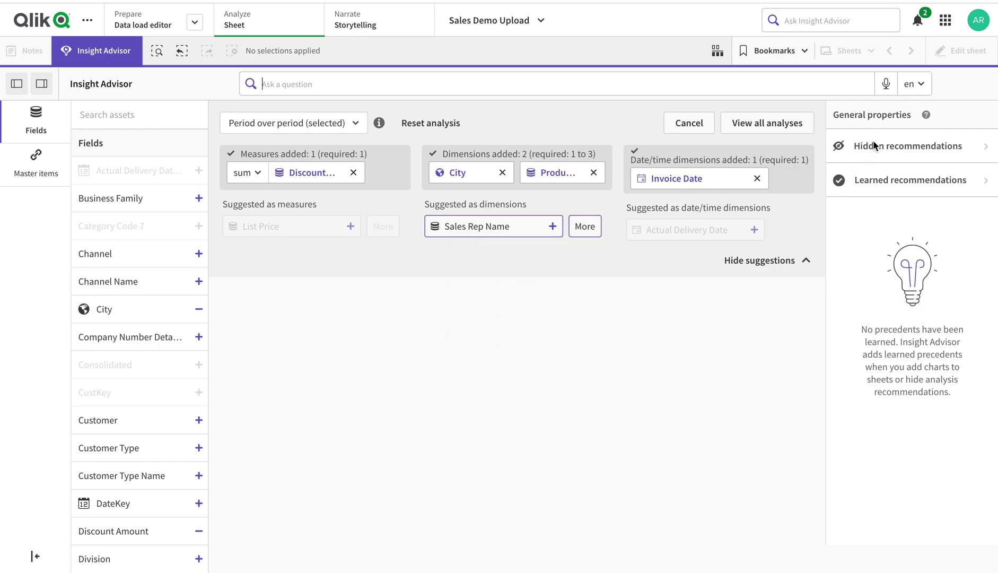
left_click(517, 457)
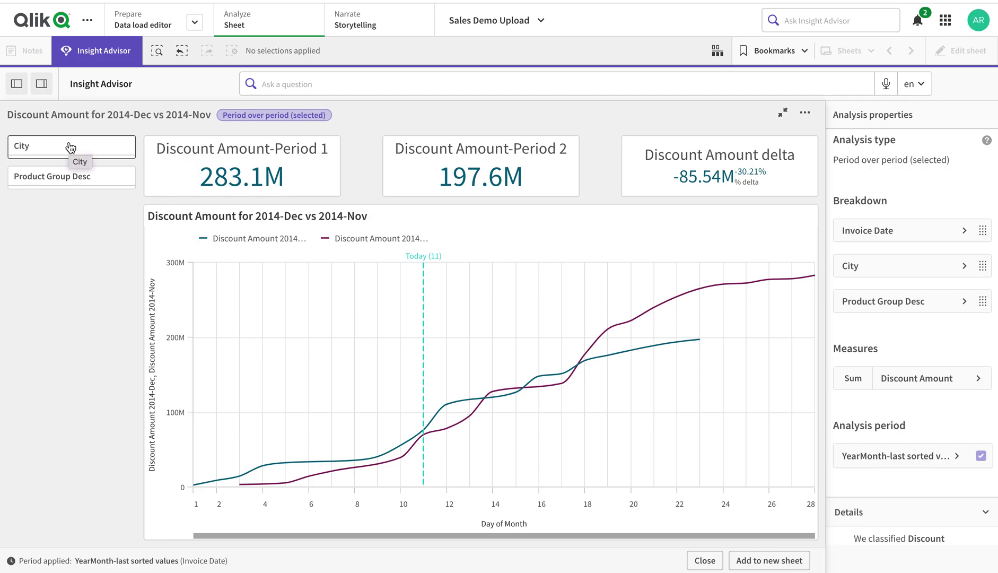
Expand the analysis period settings and review the calendar period, the two compared periods and their Discount Amount figures.
scroll(969, 468, "down", 2)
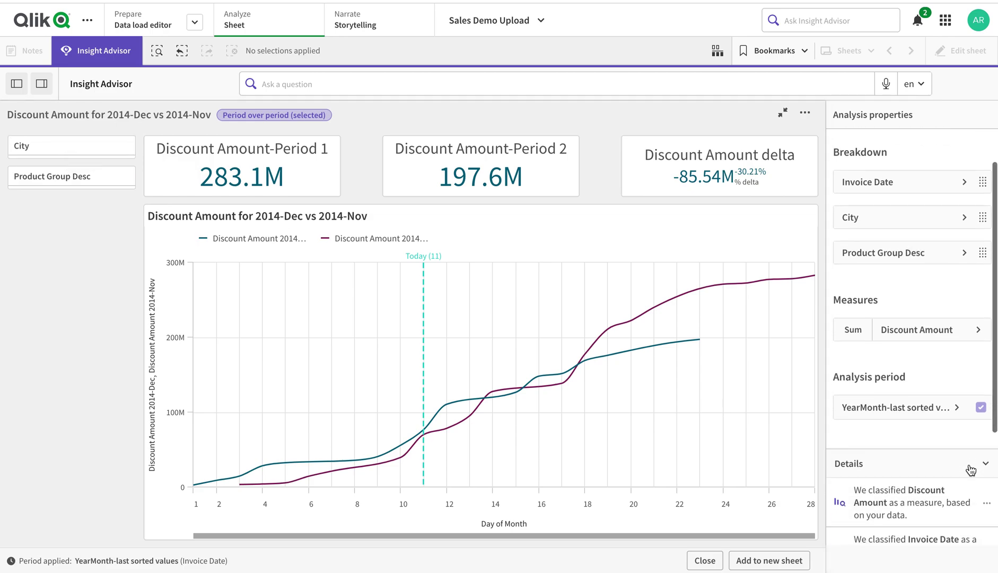
left_click(937, 337)
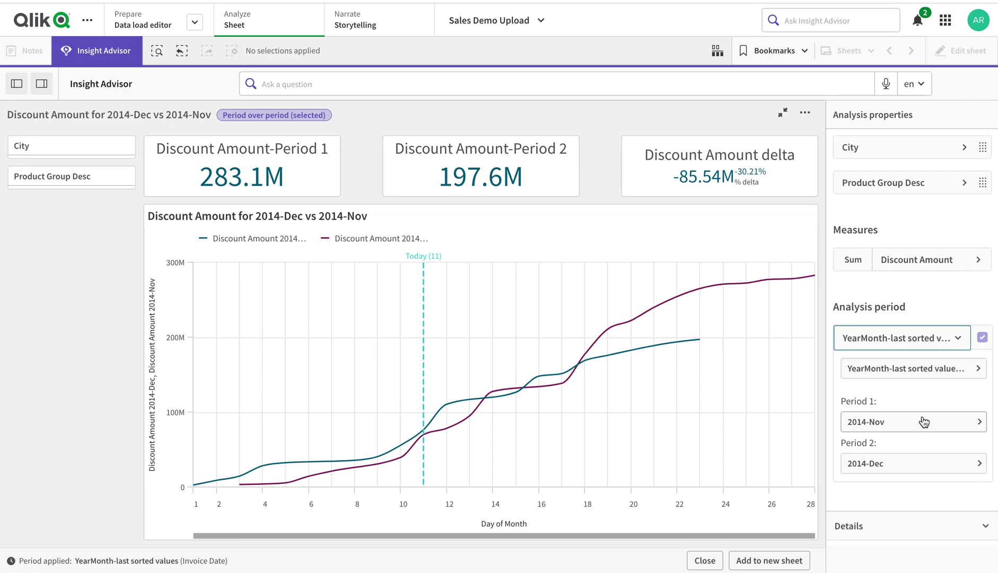
left_click(928, 366)
left_click(915, 399)
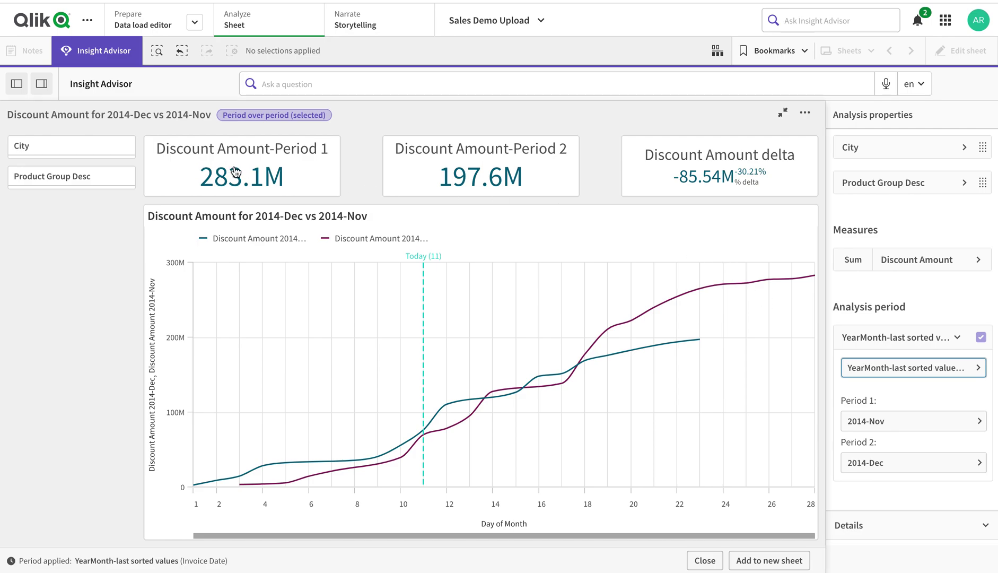
mouse_move(236, 170)
mouse_move(450, 176)
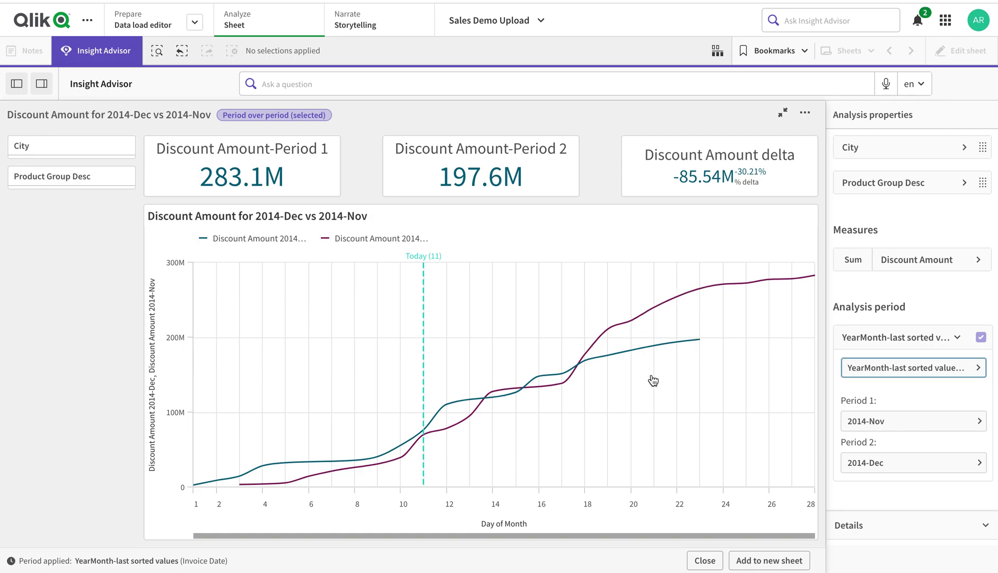
Filter the analysis by the product group Canned Products.
left_click(82, 182)
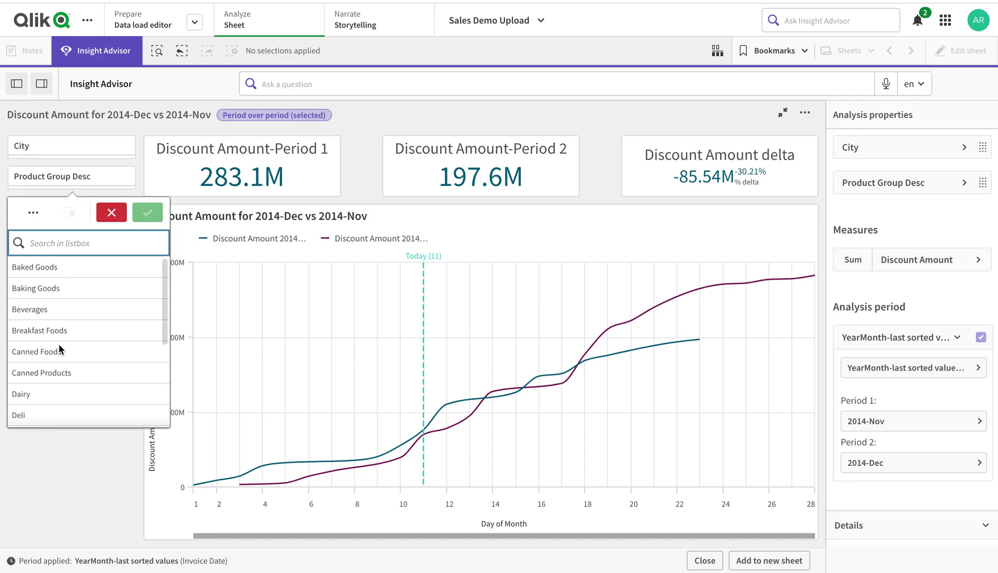
left_click(62, 375)
left_click(149, 217)
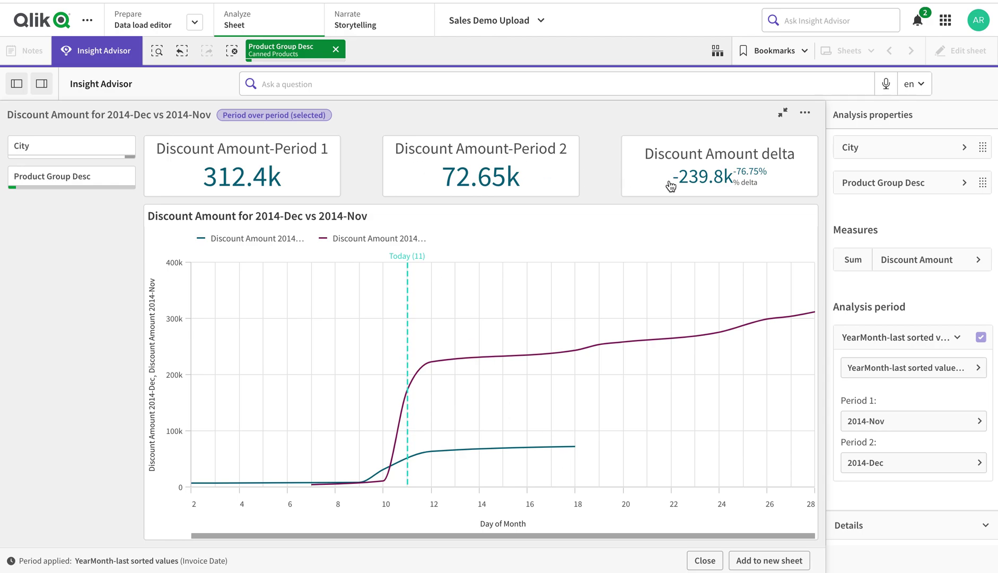
Replace the Canned Products selection in the product group filter with Dairy.
left_click(88, 181)
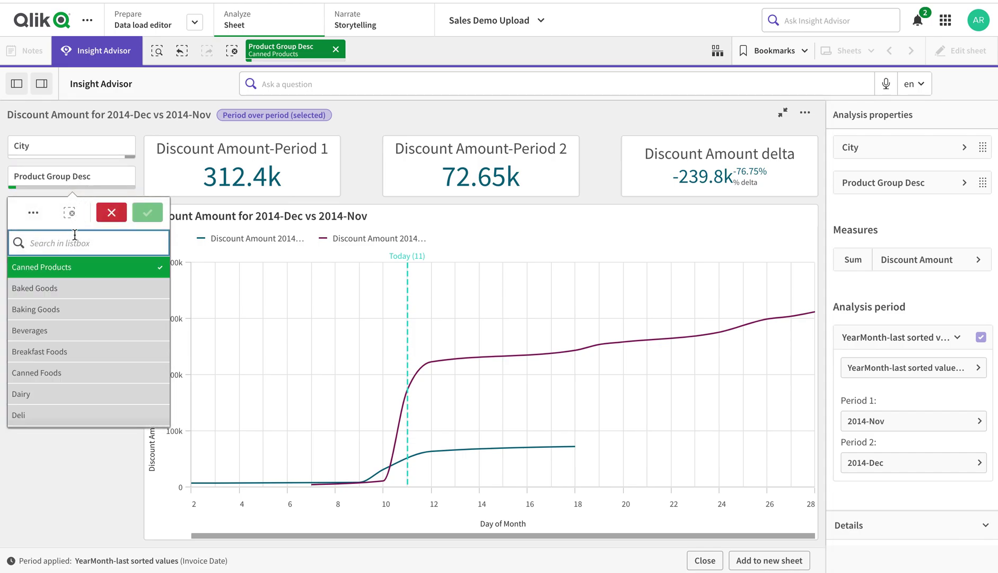
left_click(66, 265)
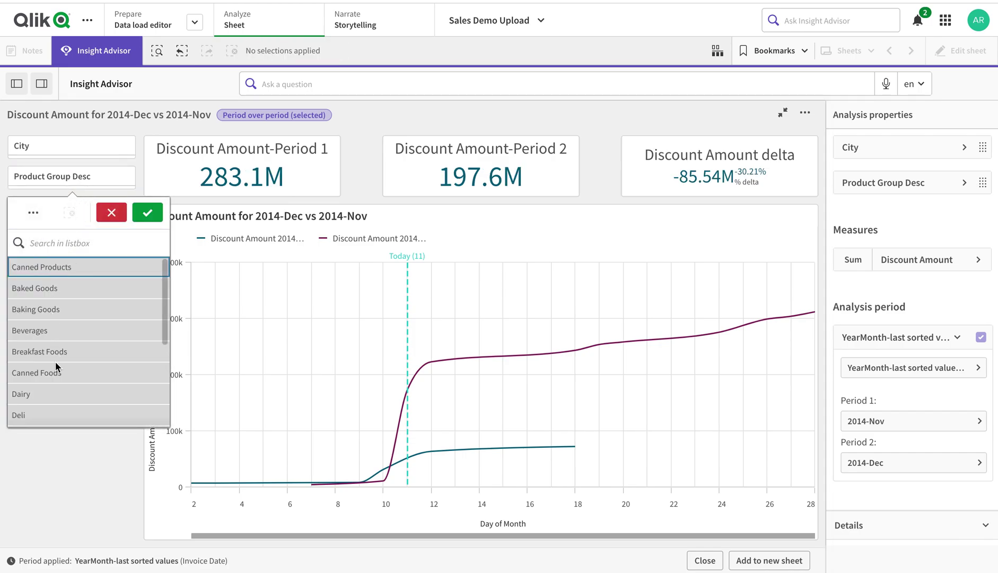
left_click(47, 396)
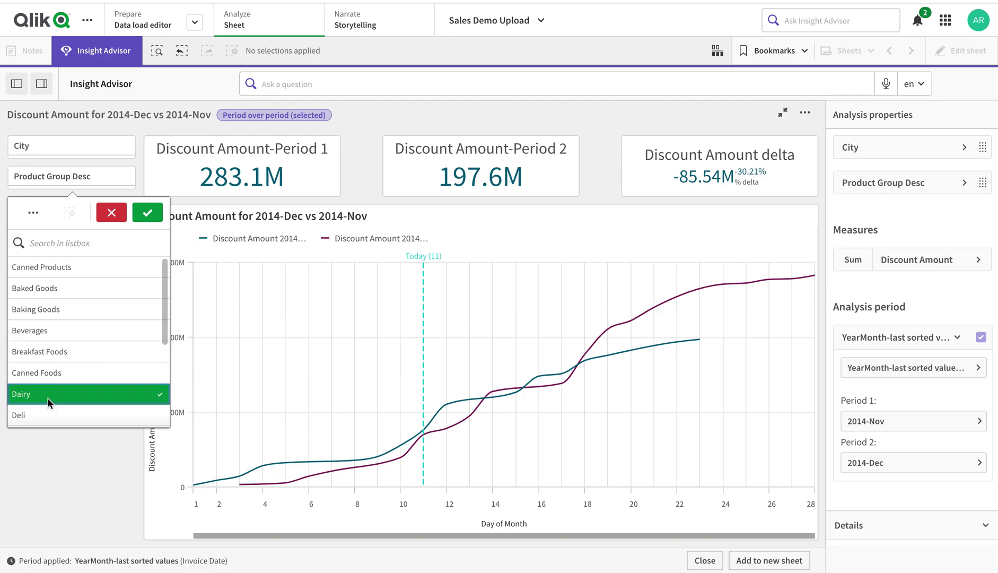
left_click(147, 212)
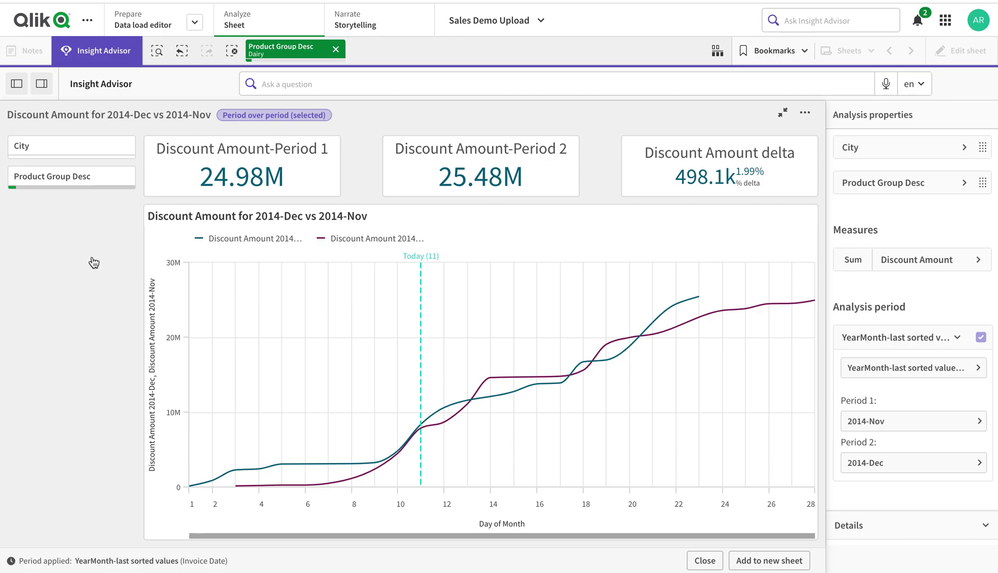
left_click(28, 177)
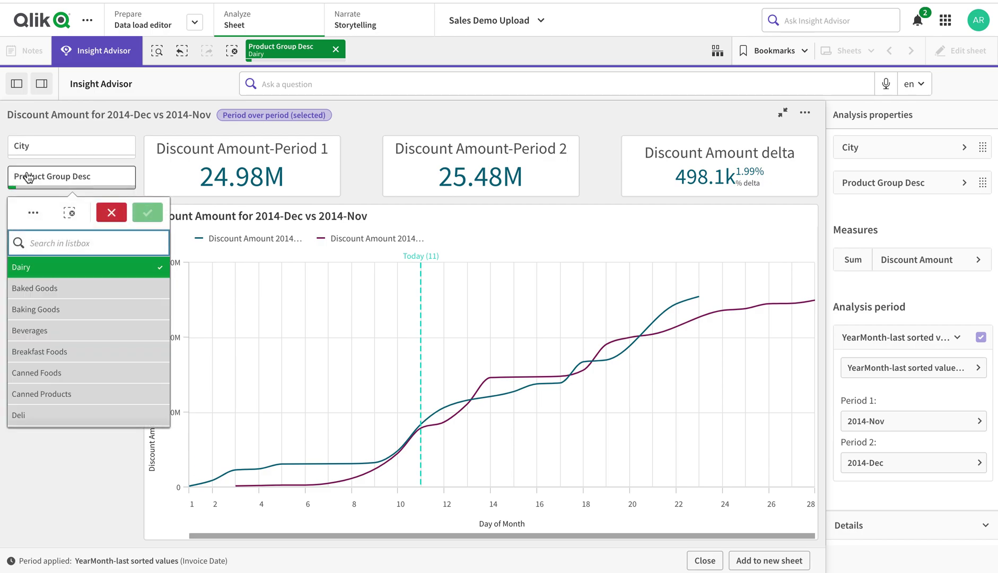
left_click(79, 169)
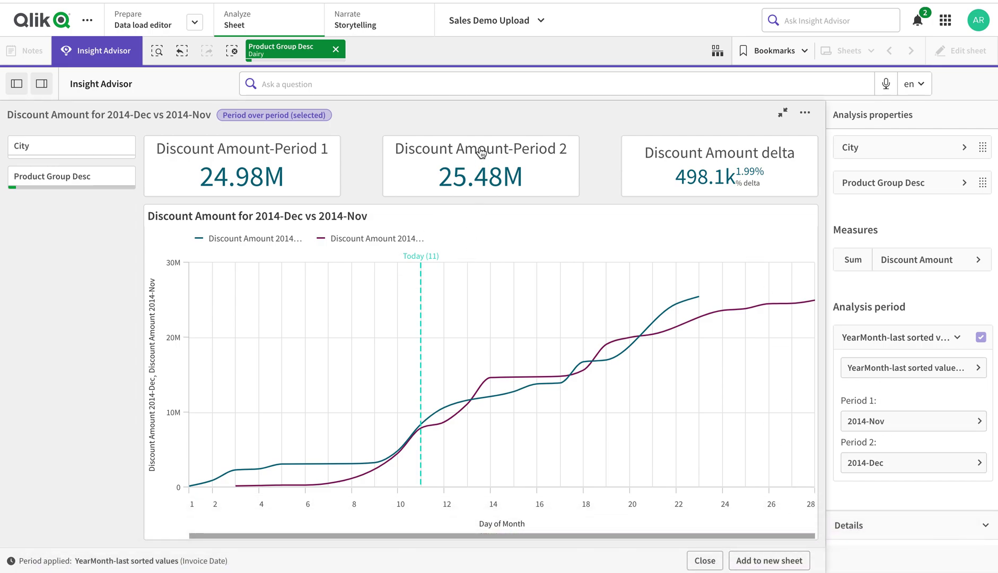
Add the Discount Amount period comparison to a new sheet and leave Insight Advisor for the sheet view.
left_click(749, 560)
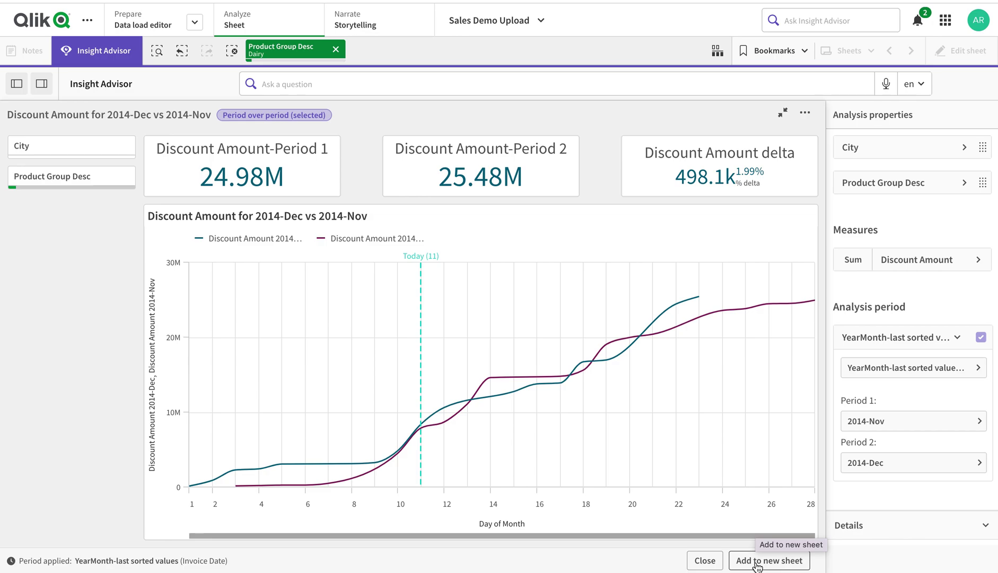
left_click(757, 566)
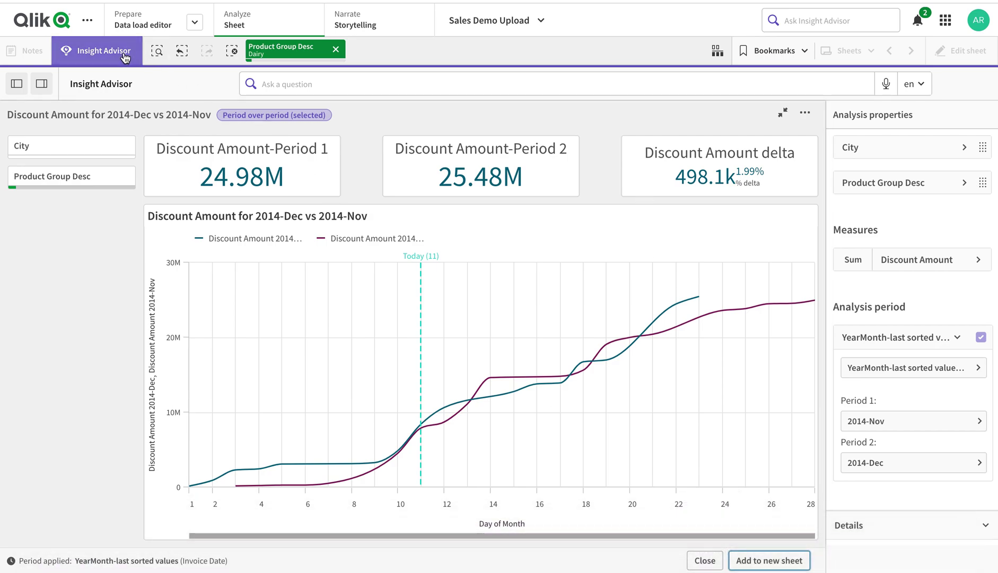
left_click(785, 560)
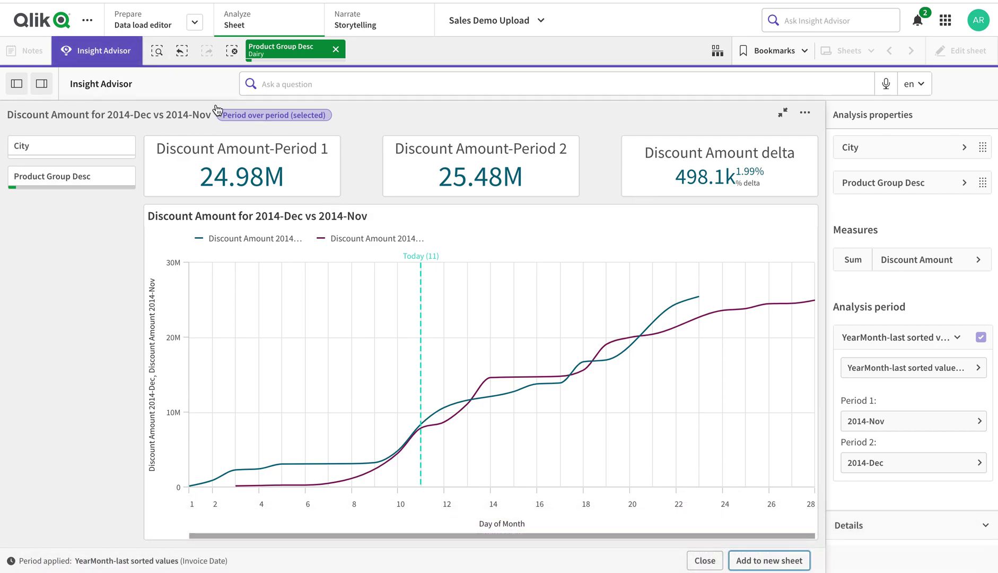
left_click(97, 51)
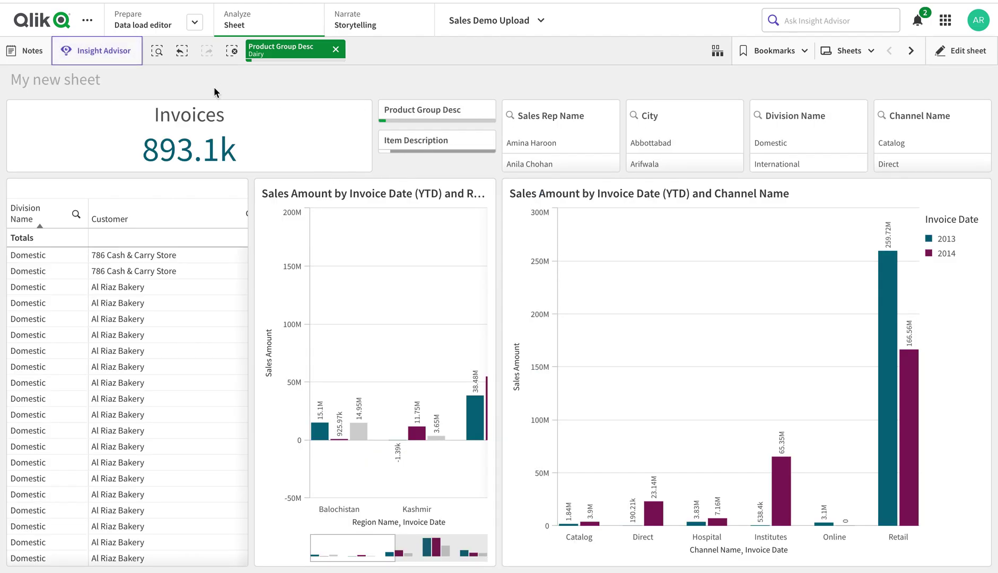
Open the sheet 'My new sheet (1)' containing the Discount Amount period comparison.
left_click(837, 54)
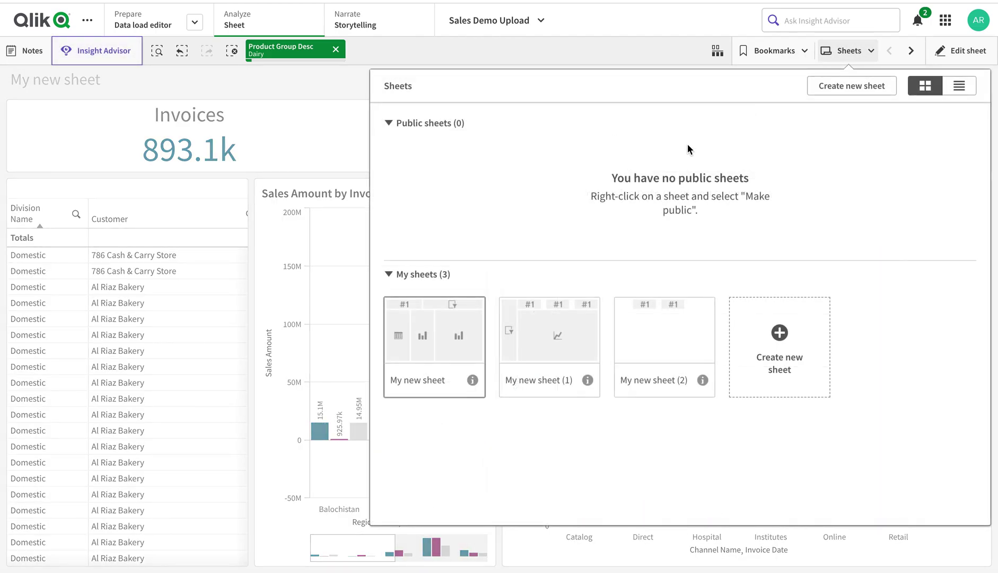
left_click(574, 341)
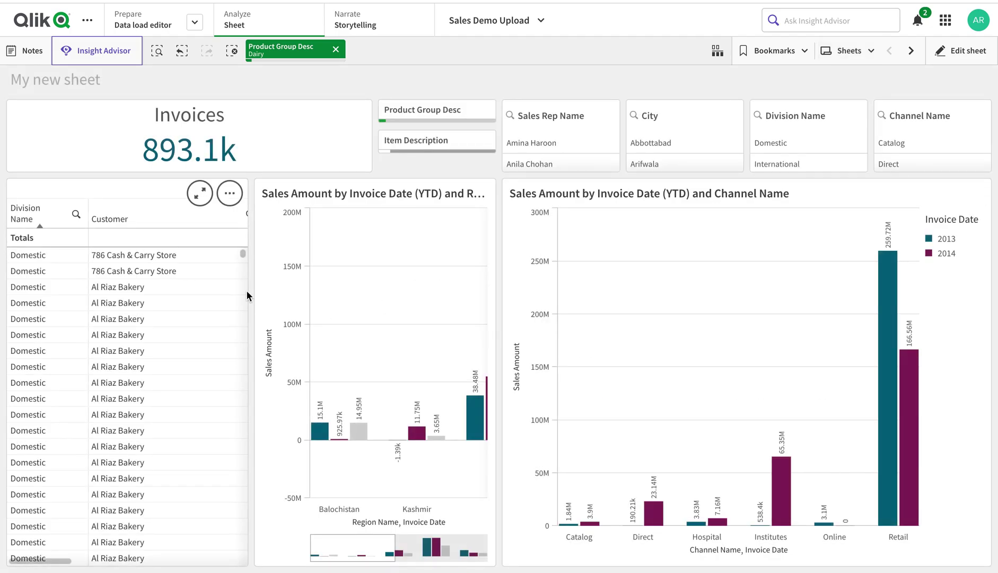
left_click(838, 53)
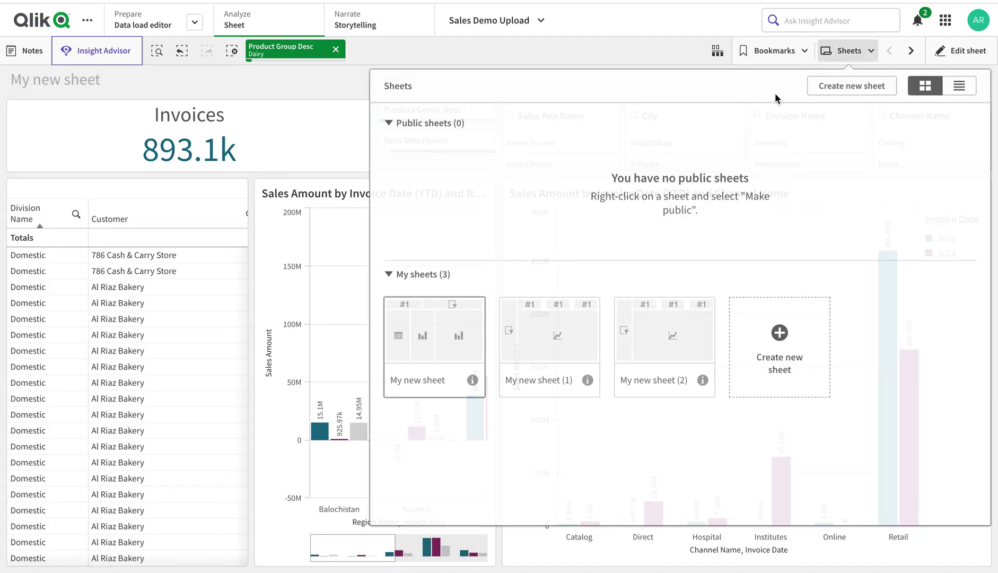
left_click(519, 350)
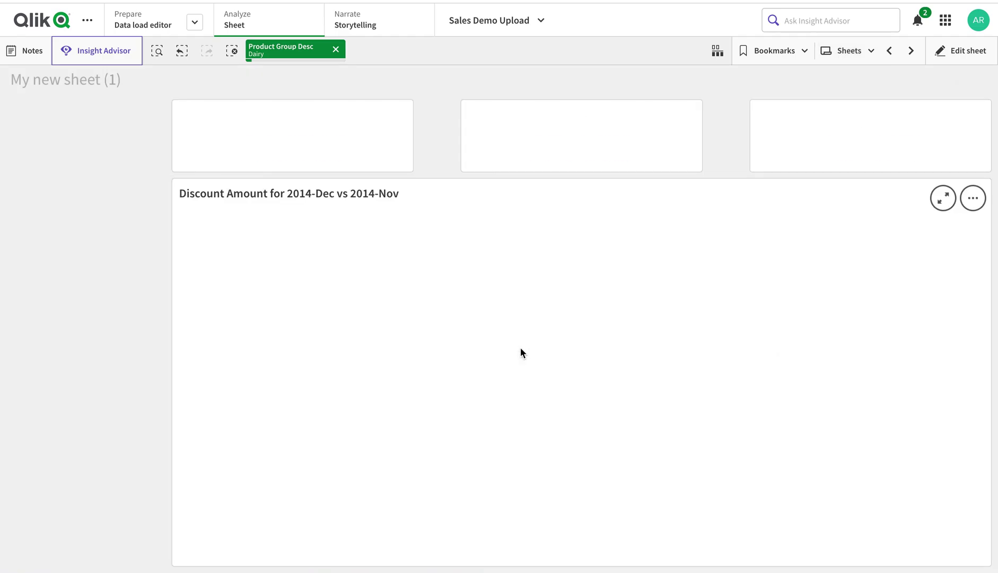
mouse_move(492, 198)
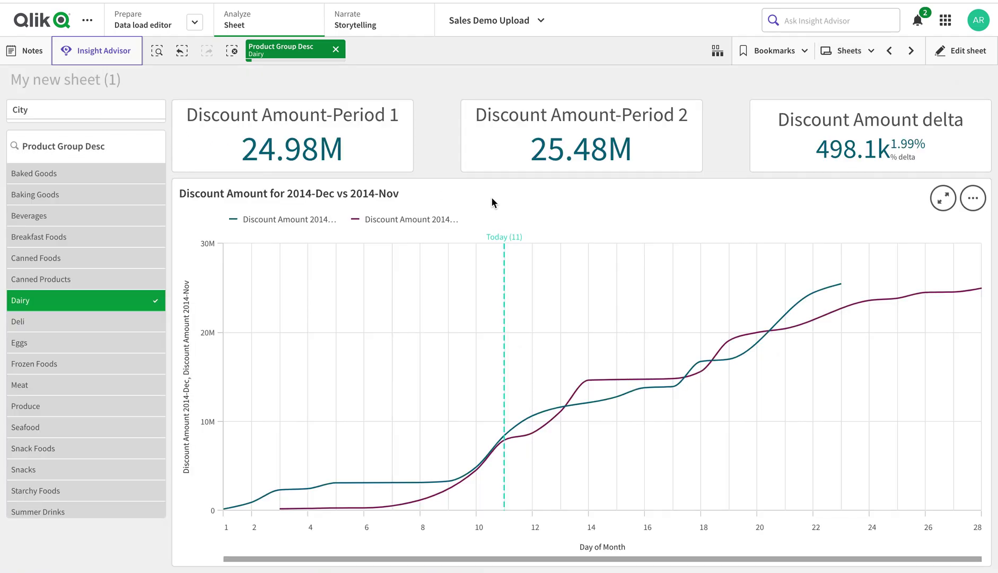